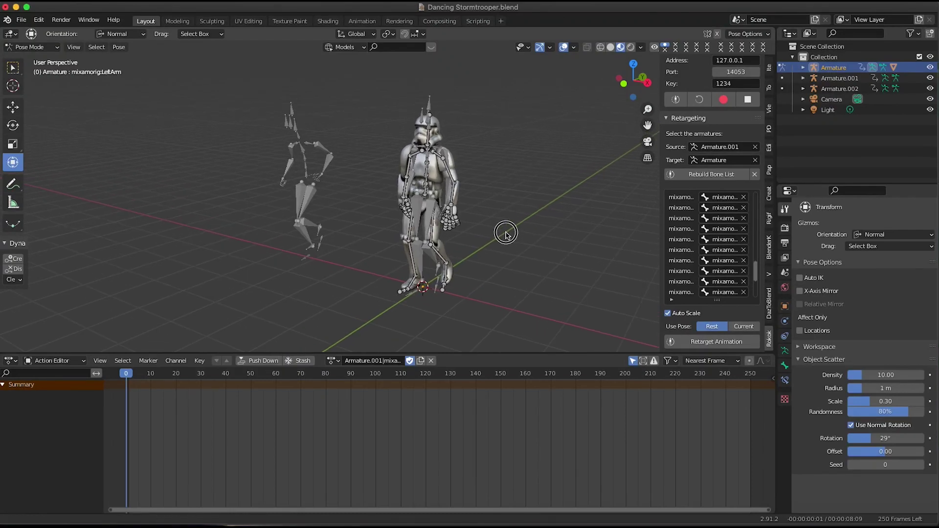
Review the walk from several angles and select the stormtrooper's hips bone
mouse_move(509, 235)
middle_down()
mouse_move(540, 206)
mouse_move(511, 235)
mouse_move(516, 228)
middle_up()
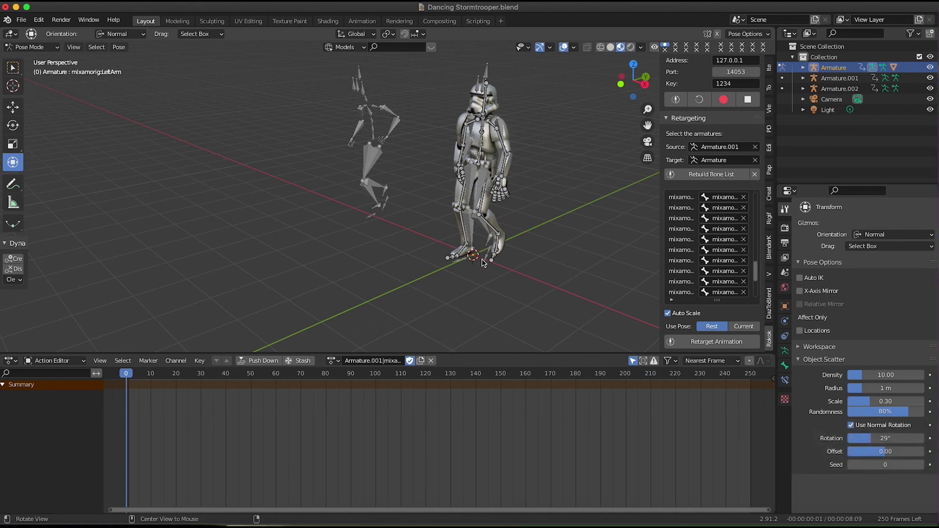
middle_drag(483, 263, 455, 268)
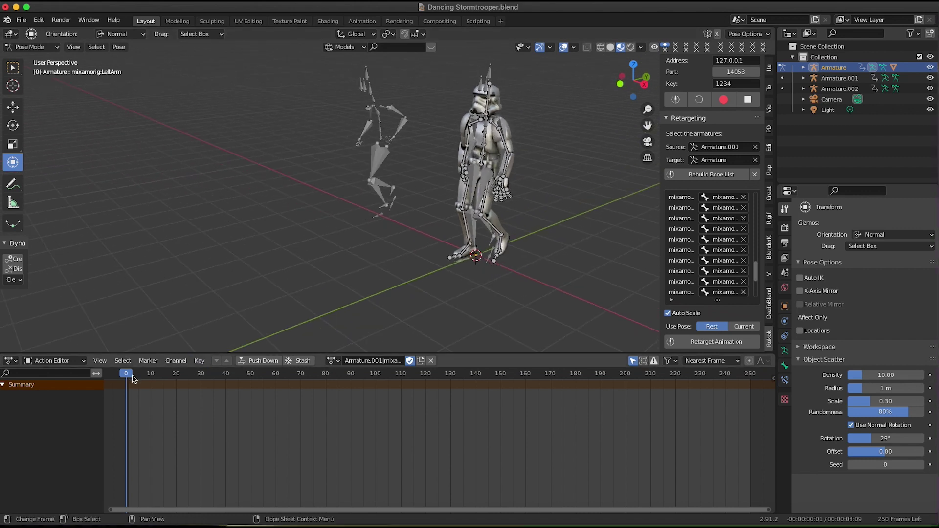
mouse_move(132, 379)
mouse_down()
mouse_move(245, 379)
mouse_move(126, 384)
mouse_up()
middle_drag(482, 269, 534, 244)
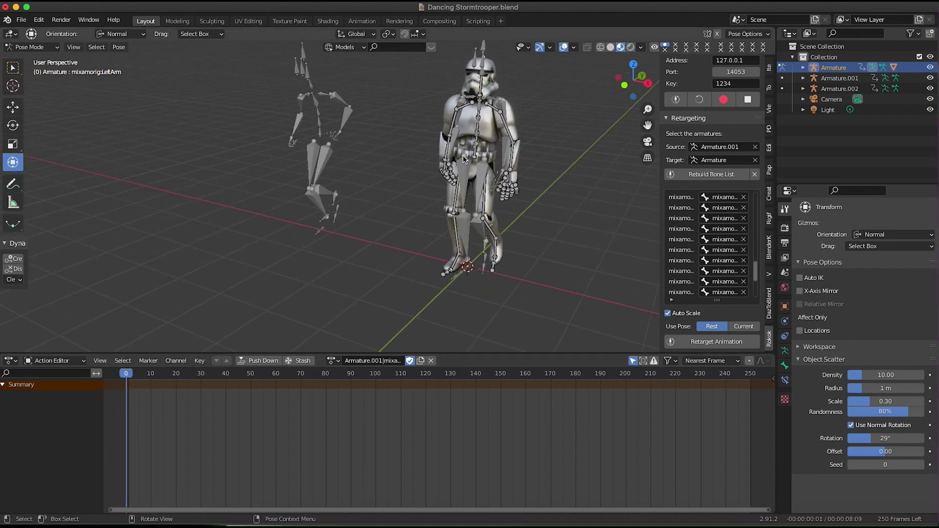
click(475, 153)
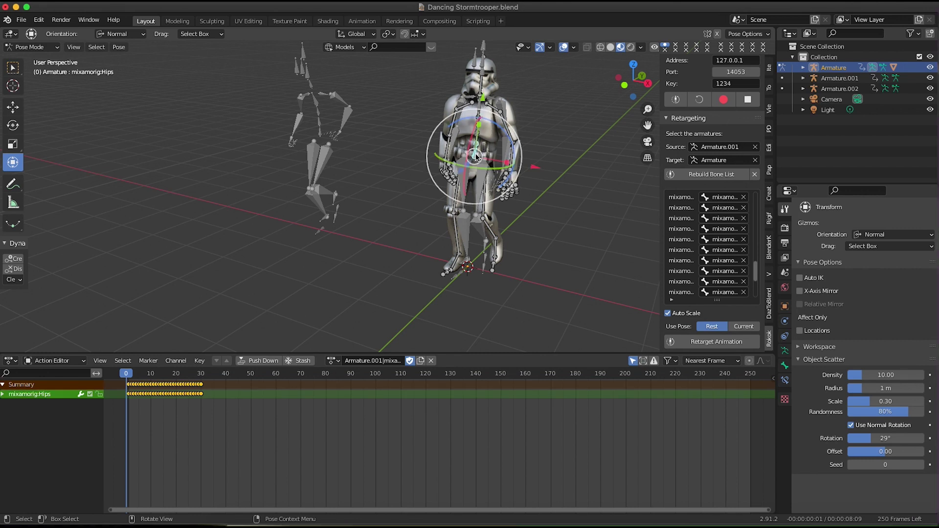
middle_drag(526, 258, 519, 252)
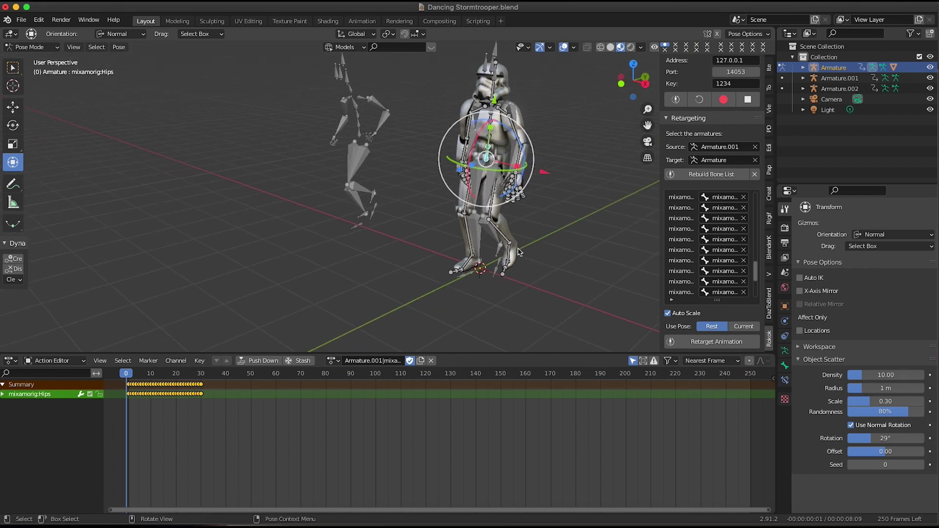
middle_drag(527, 254, 536, 237)
click(137, 375)
mouse_move(142, 376)
mouse_down()
mouse_move(203, 376)
mouse_move(127, 377)
mouse_up()
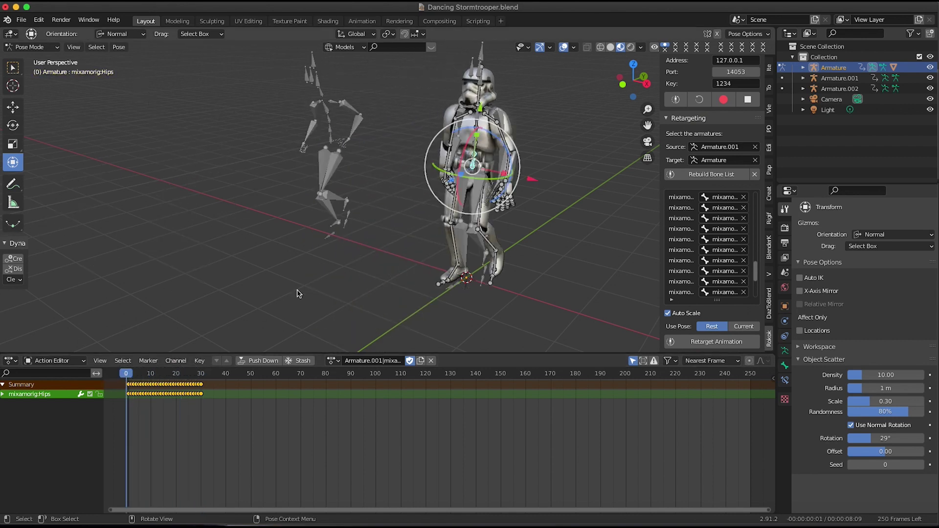
Orbit between side and front views while scrubbing to watch the hips drift
mouse_move(410, 272)
middle_down()
mouse_move(390, 275)
mouse_move(422, 272)
middle_up()
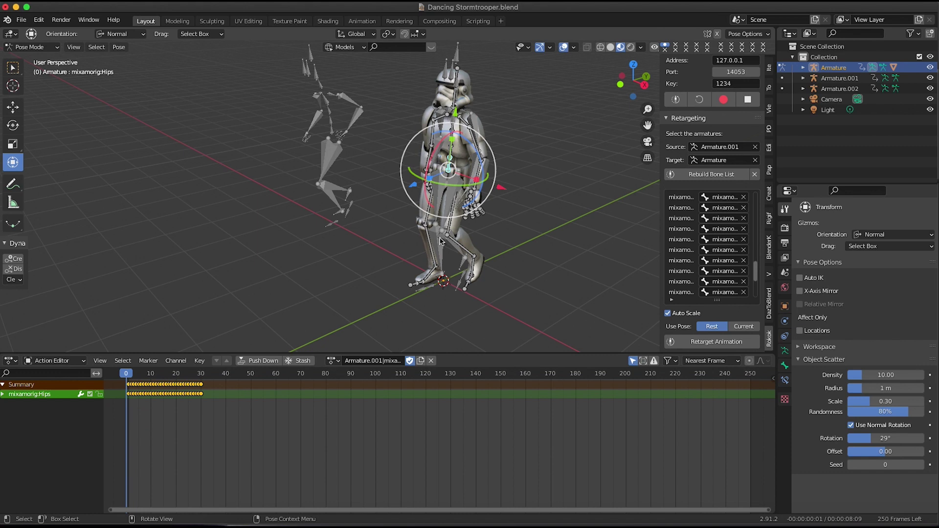
middle_drag(447, 254, 483, 247)
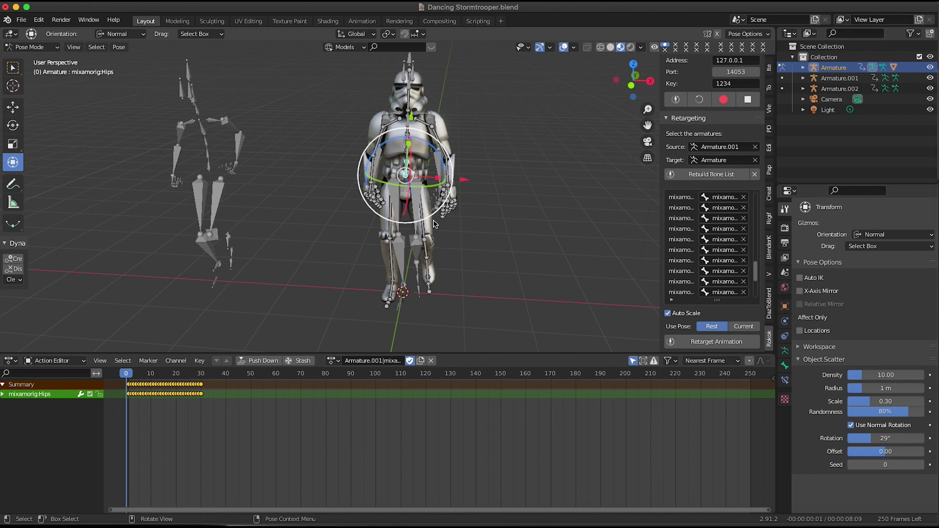
middle_drag(427, 246, 195, 319)
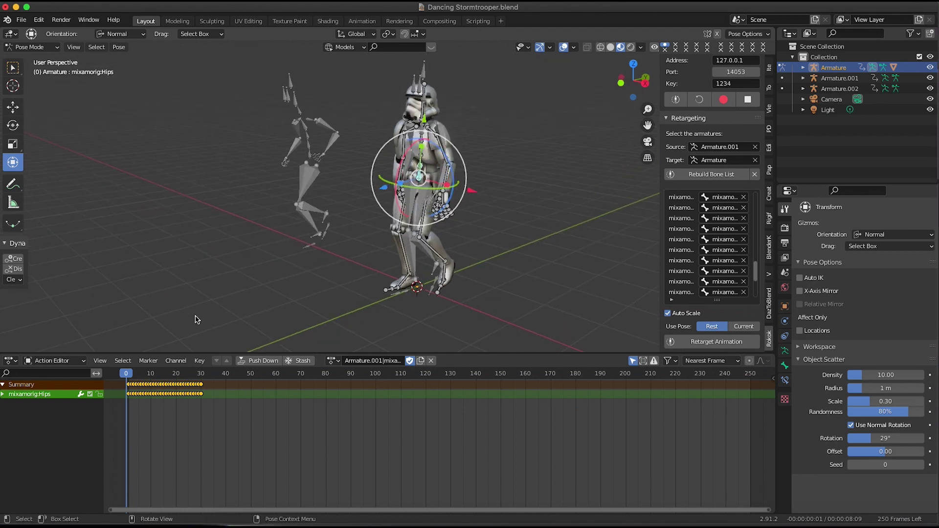
drag(143, 373, 118, 379)
middle_drag(266, 286, 178, 327)
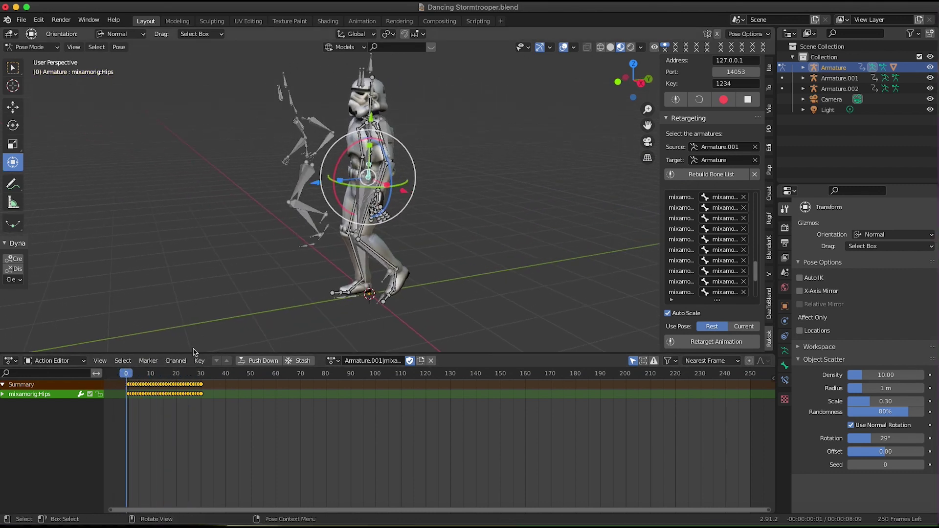
mouse_move(135, 381)
mouse_down()
mouse_move(177, 374)
mouse_move(132, 374)
mouse_move(123, 384)
mouse_up()
middle_drag(372, 255, 423, 218)
scroll(423, 218, up, 2)
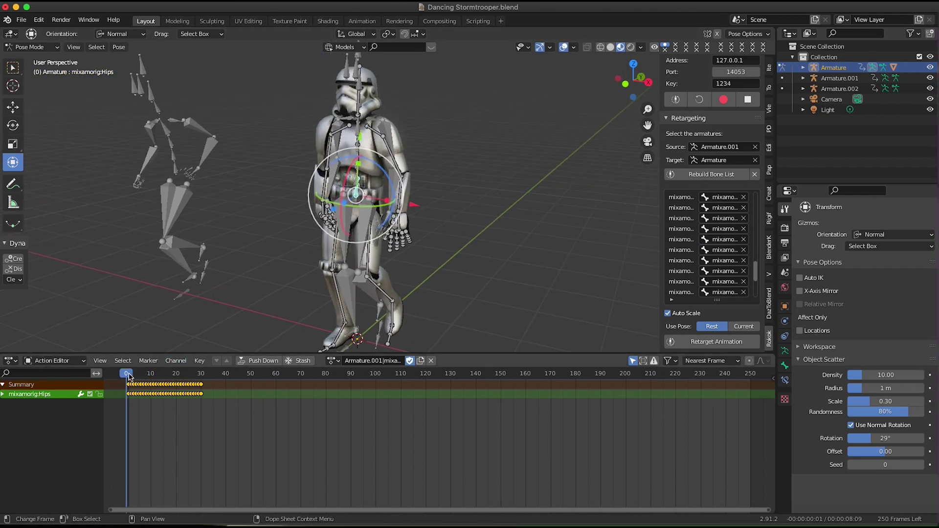
drag(130, 377, 188, 380)
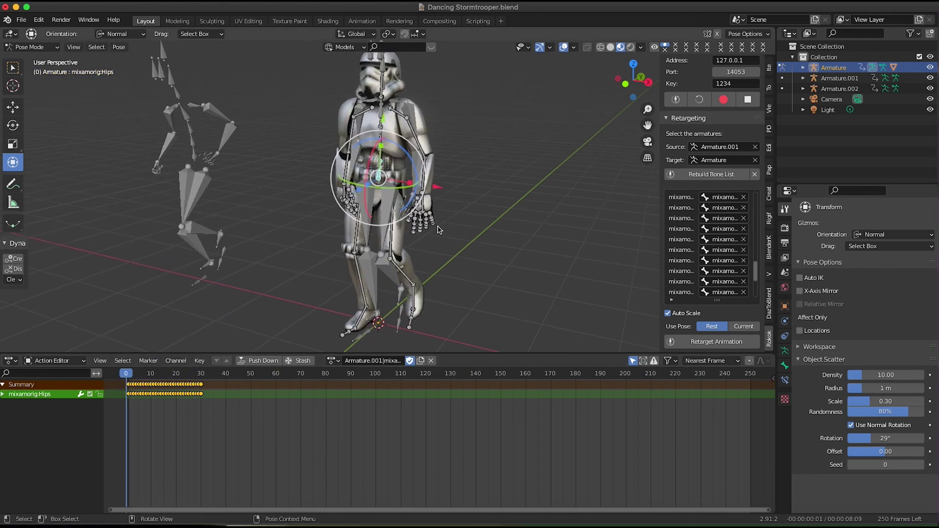
Select only the Hips bone and show its six curves in the Graph Editor
key(a)
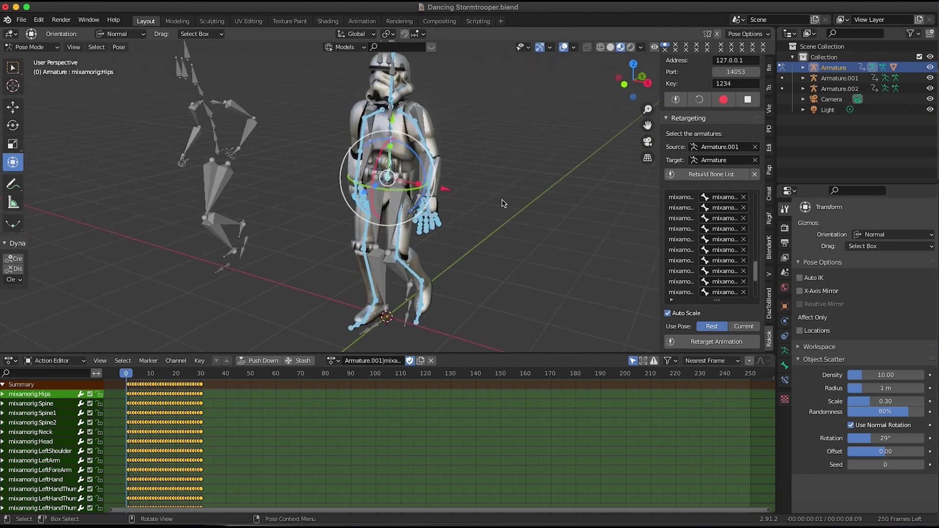
key(alt+a)
click(390, 179)
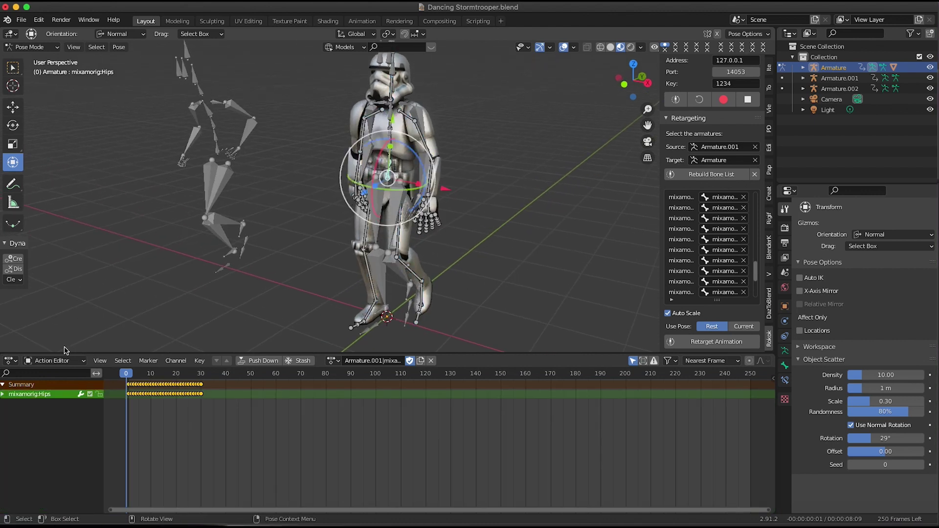
click(12, 361)
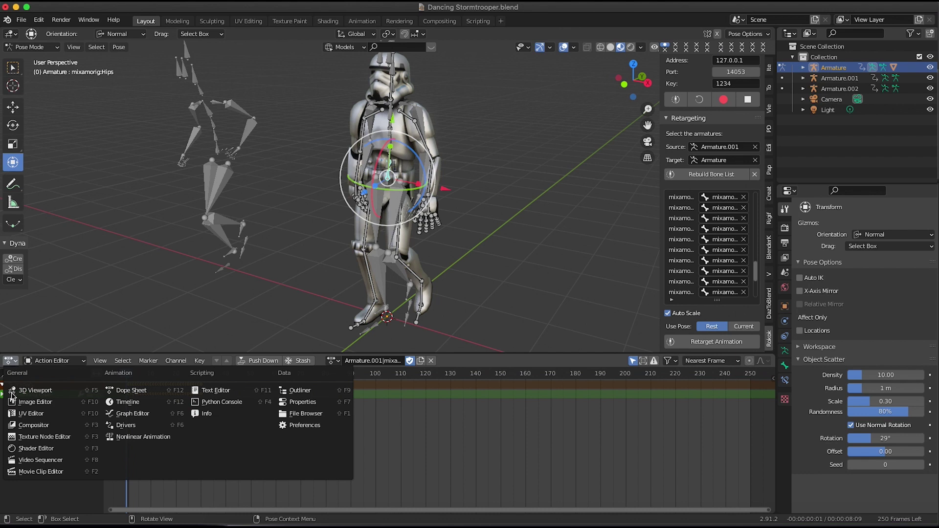
click(151, 418)
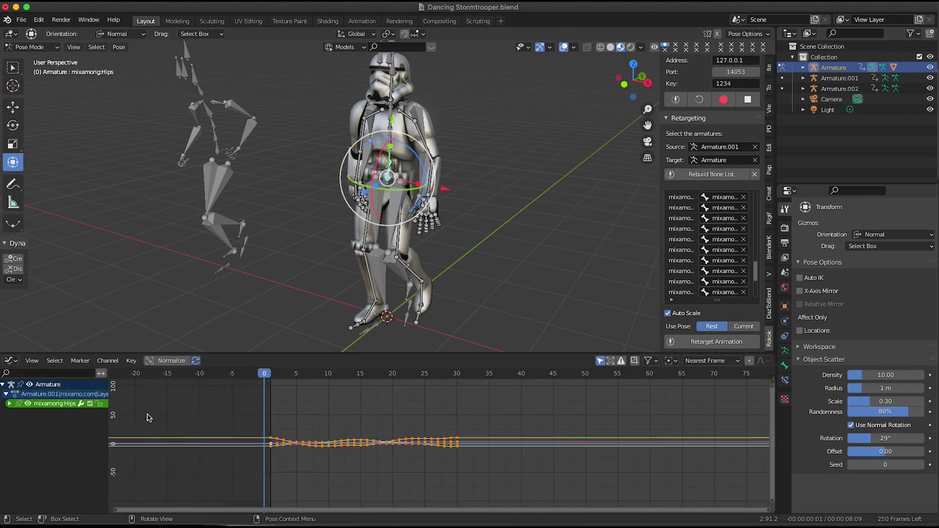
click(10, 404)
Compare the Hips X, Y and Z Location curves, ending with Z Location selected
click(54, 414)
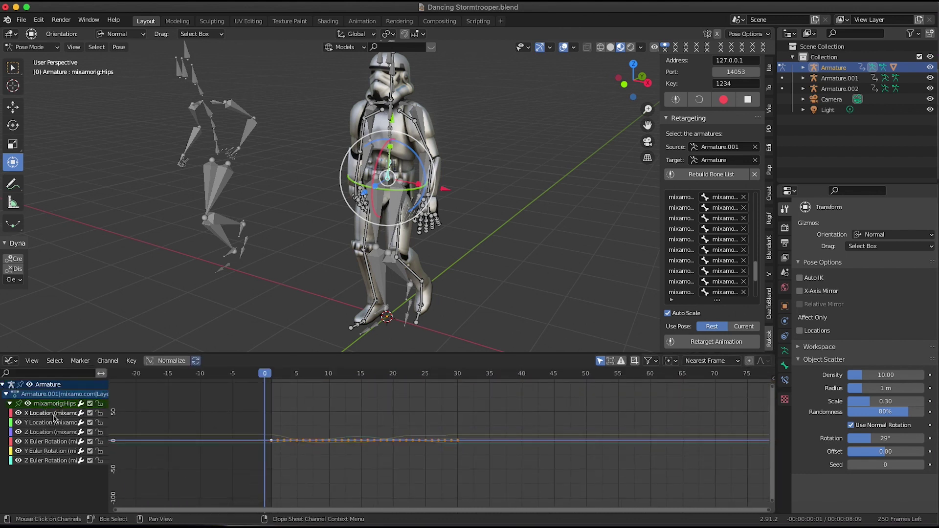
ctrl+middle_drag(337, 399, 363, 371)
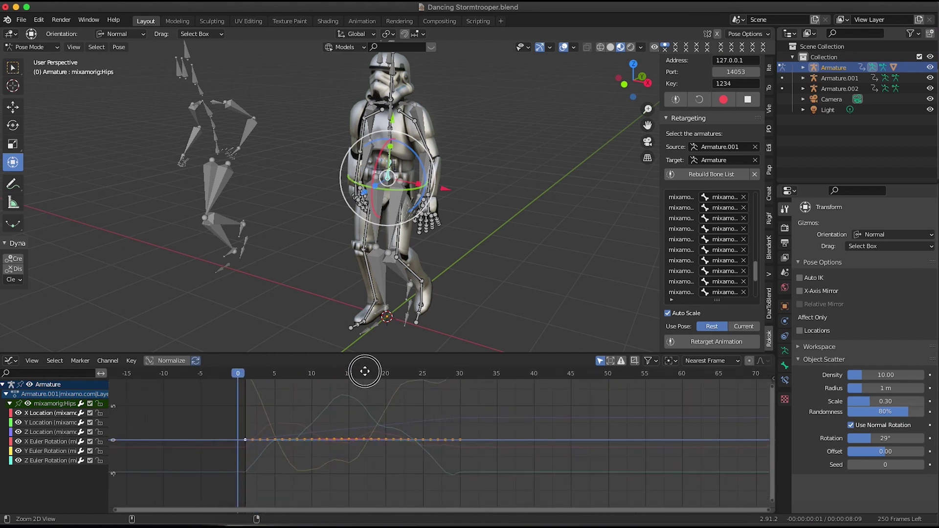
click(62, 424)
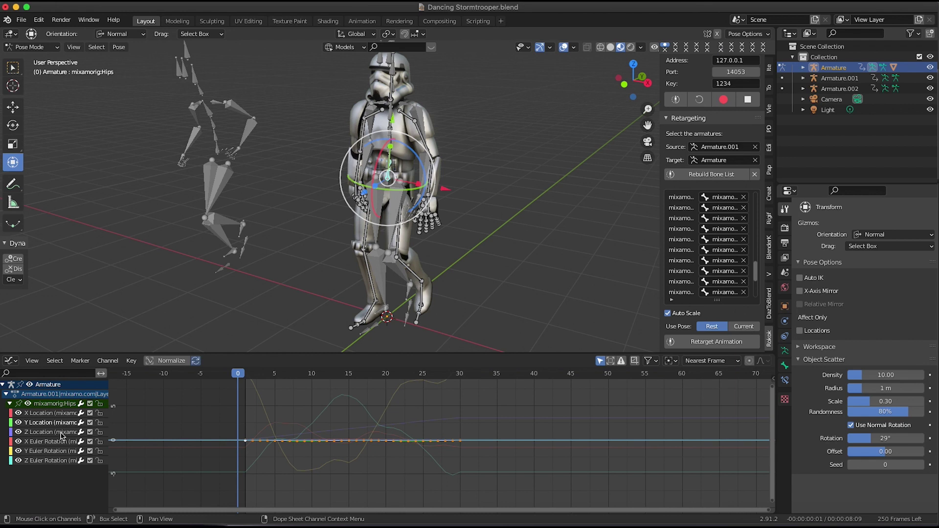
click(62, 433)
ctrl+middle_drag(451, 427, 364, 417)
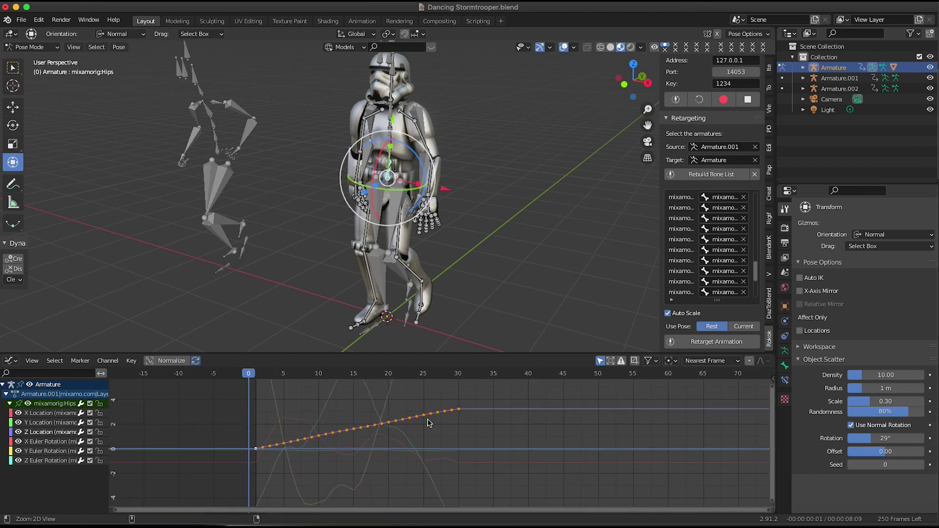
mouse_move(267, 392)
mouse_down()
mouse_move(434, 387)
mouse_move(248, 391)
mouse_up()
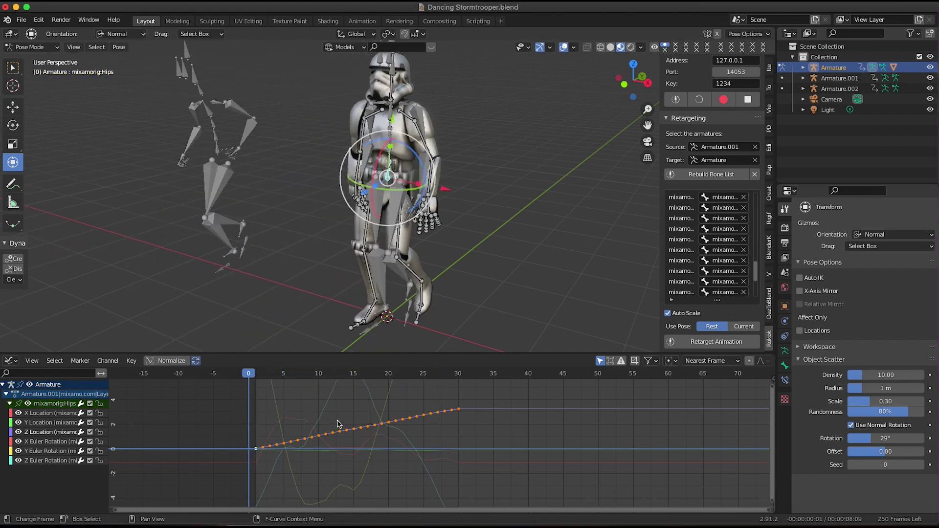
Delete the Z Location keyframes and scrub to confirm the walk stays in place
key(x)
click(339, 423)
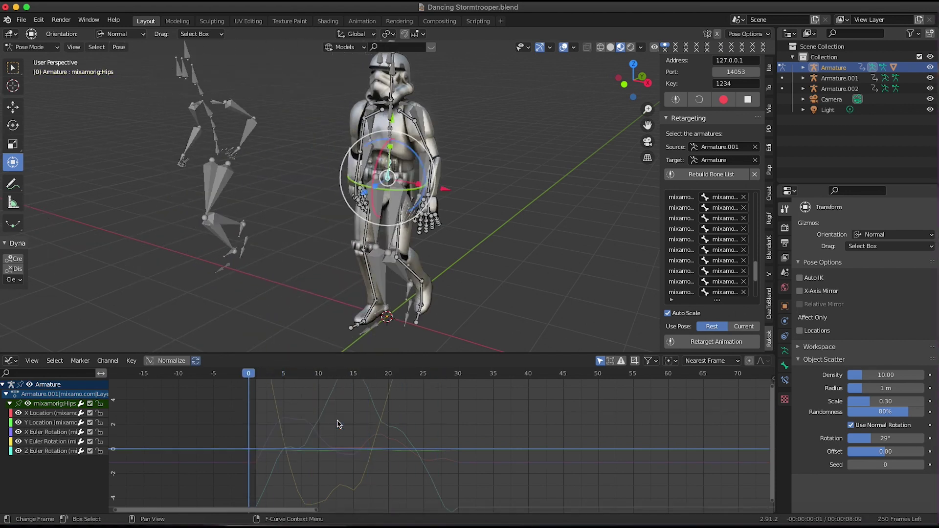
drag(272, 383, 250, 392)
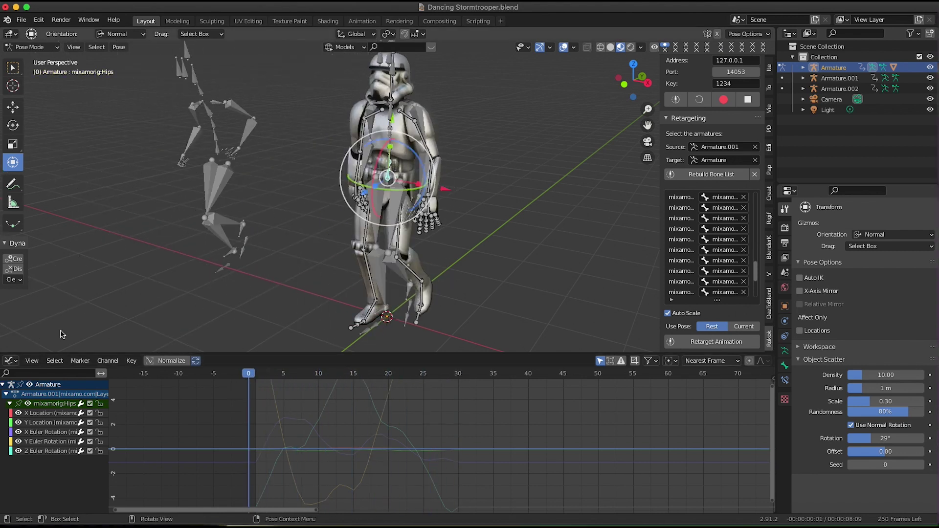
Switch back to the Action Editor, select all bones and rename the action 'Walk In Place'
click(10, 361)
click(131, 391)
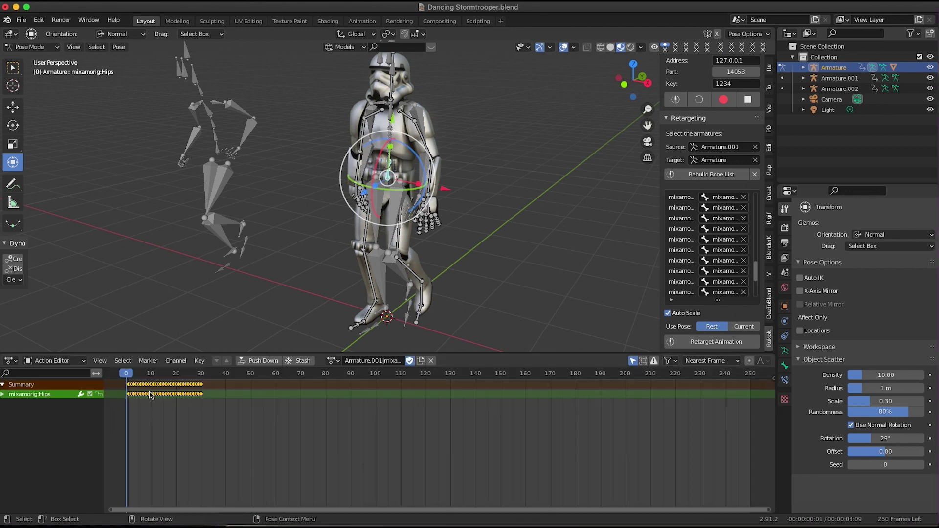
key(a)
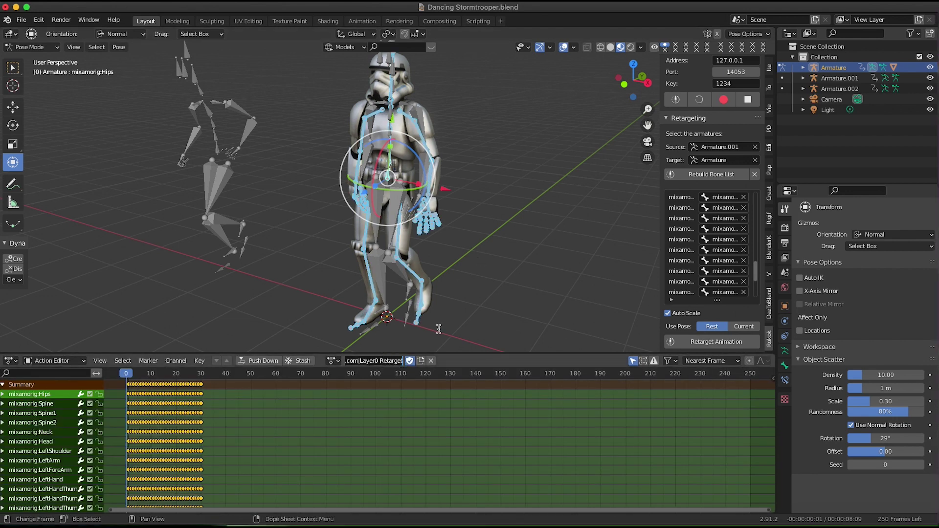
text(Walk In)
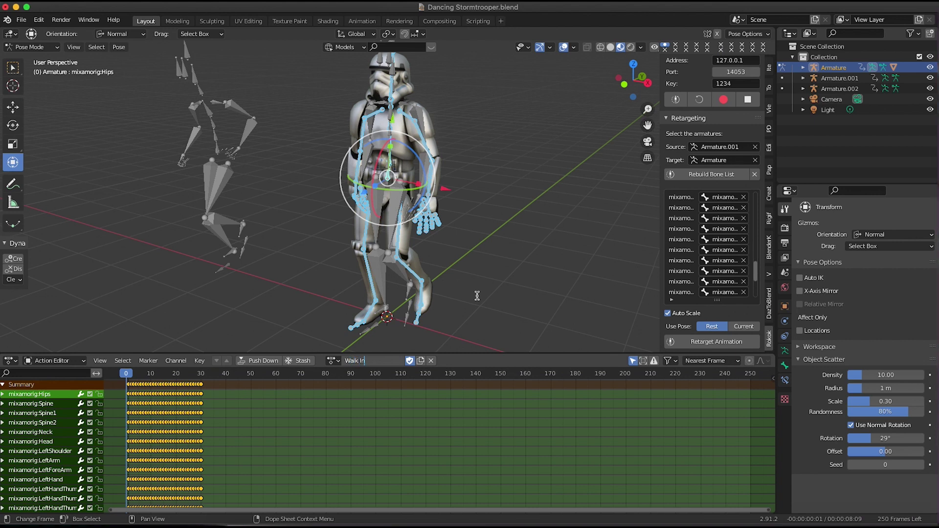
text( Place)
key(Return)
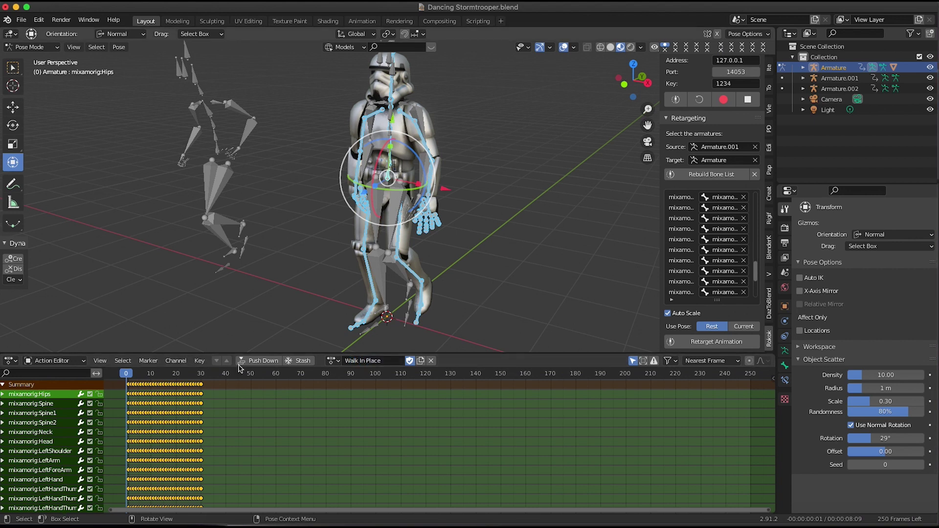
mouse_move(128, 384)
mouse_down()
mouse_move(199, 385)
mouse_move(123, 385)
mouse_up()
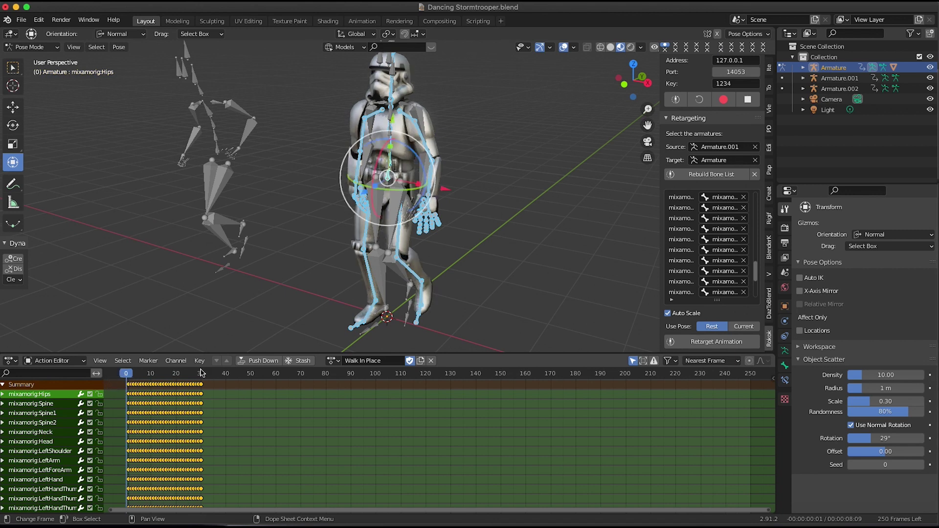
Push the Walk In Place action down into an NLA strip and view it in the NLA editor
click(260, 361)
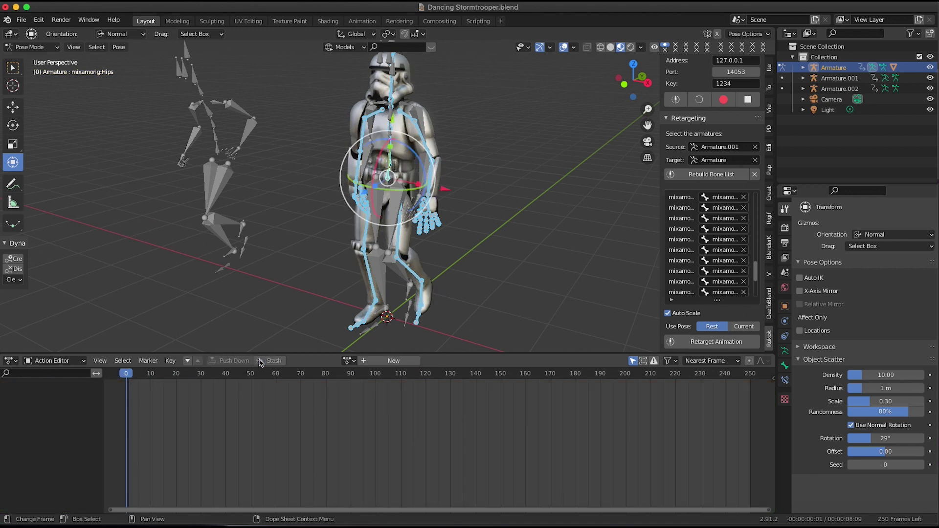
click(11, 360)
click(153, 443)
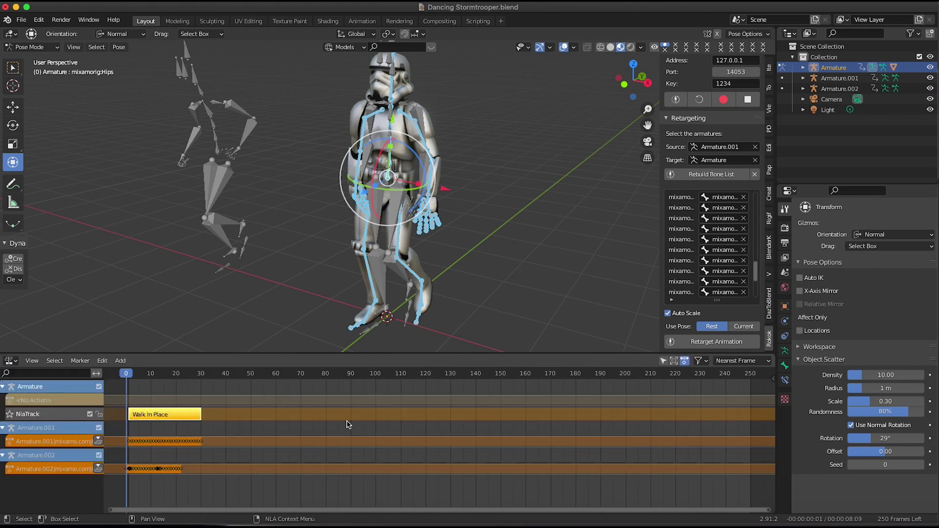
Set the Walk In Place strip's Action Clip Repeat to 3
key(n)
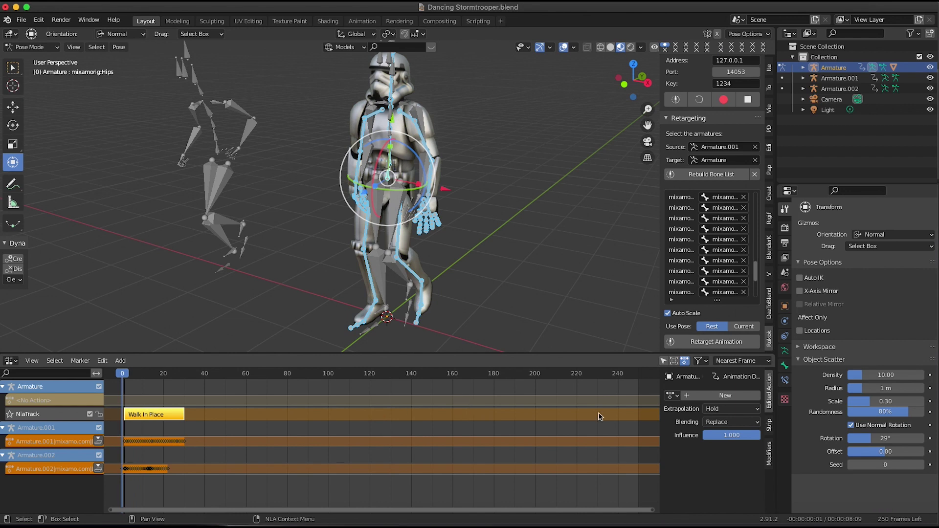
click(769, 425)
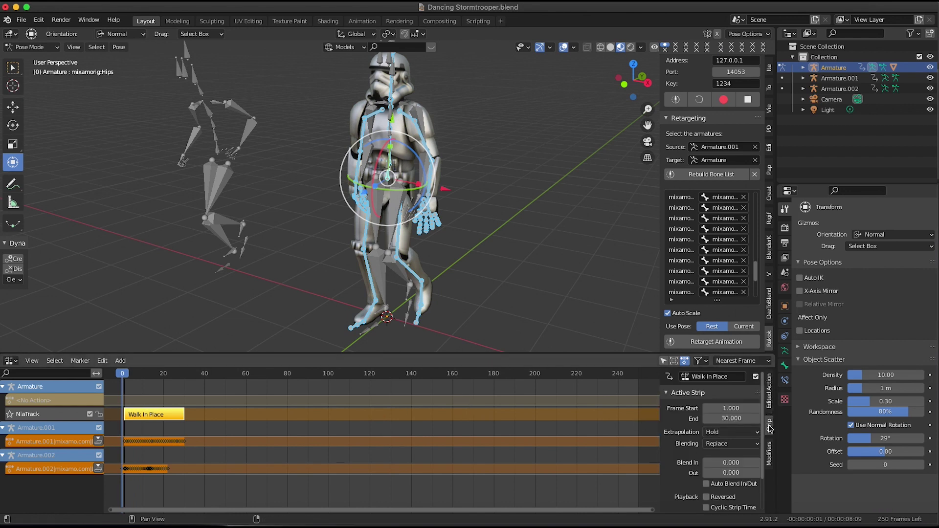
scroll(683, 433, down, 3)
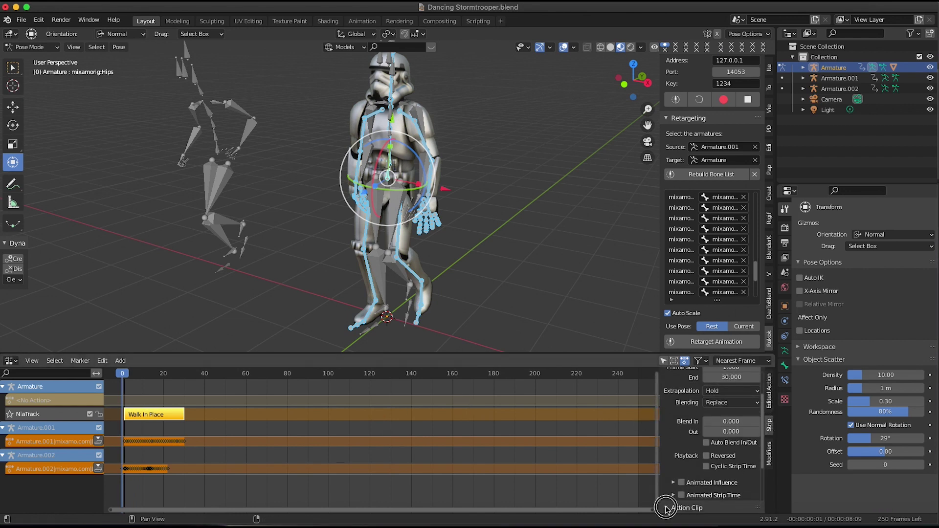
click(666, 509)
scroll(660, 462, down, 4)
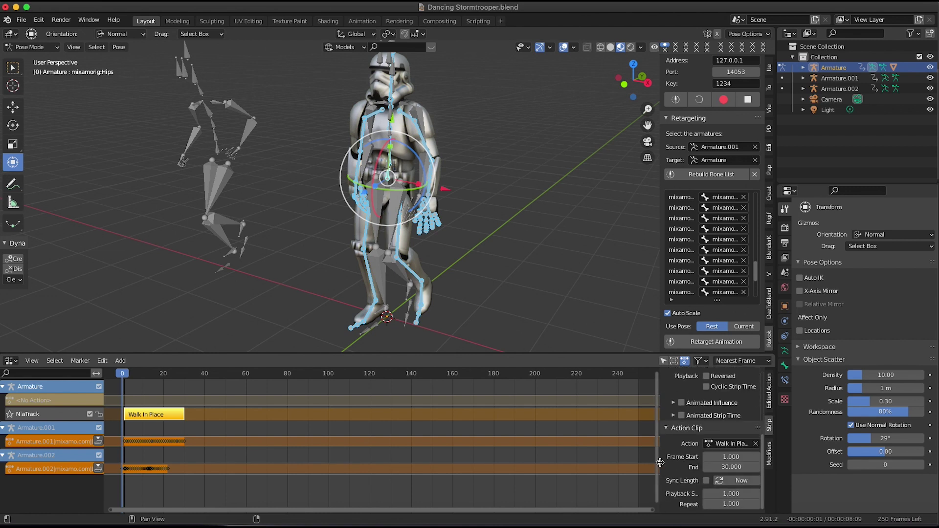
click(729, 504)
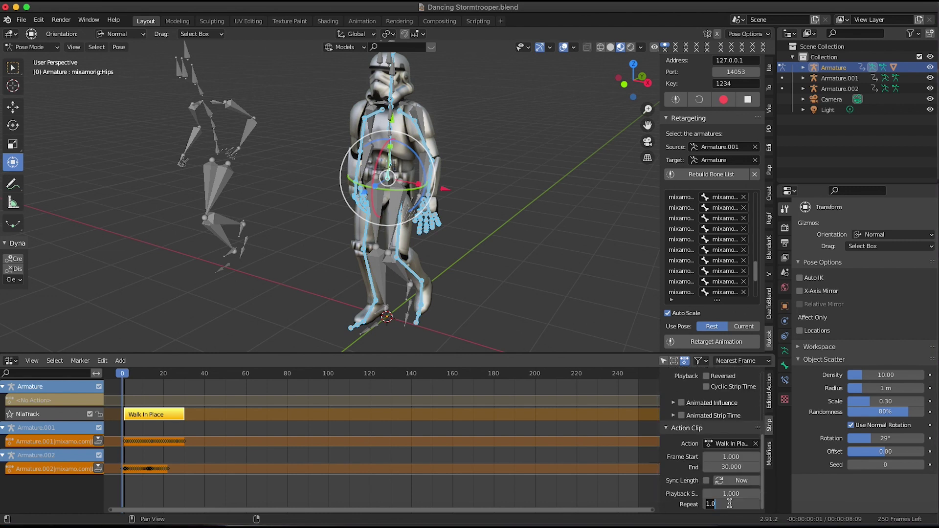
text(3)
key(Return)
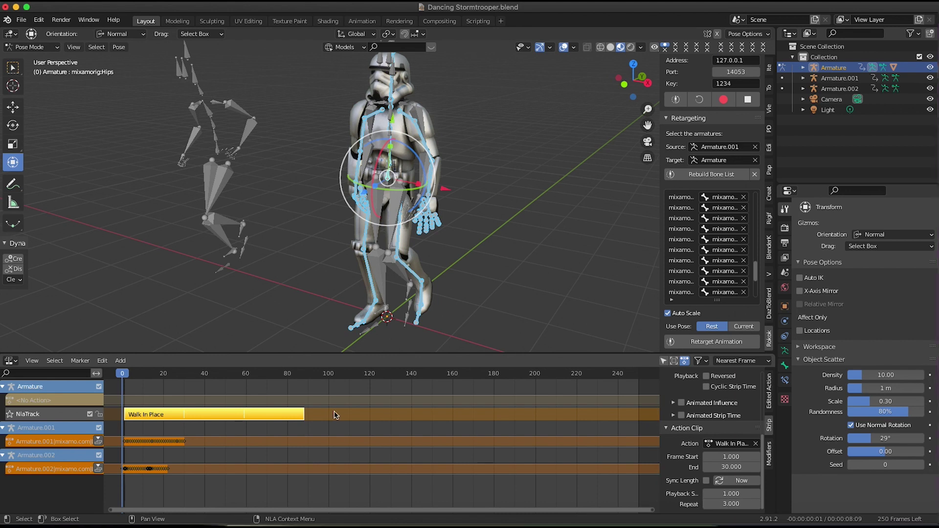
Scrub the repeated walk through frame 89 and back to frame 30 to check it
middle_drag(443, 264, 288, 274)
mouse_move(126, 379)
mouse_down()
mouse_move(308, 378)
mouse_move(147, 378)
mouse_move(117, 395)
mouse_up()
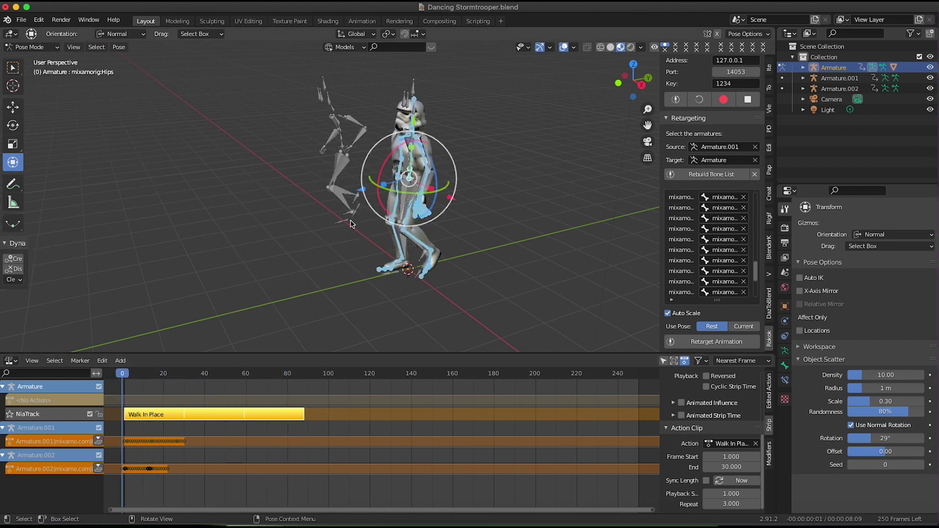
click(141, 377)
drag(142, 376, 186, 377)
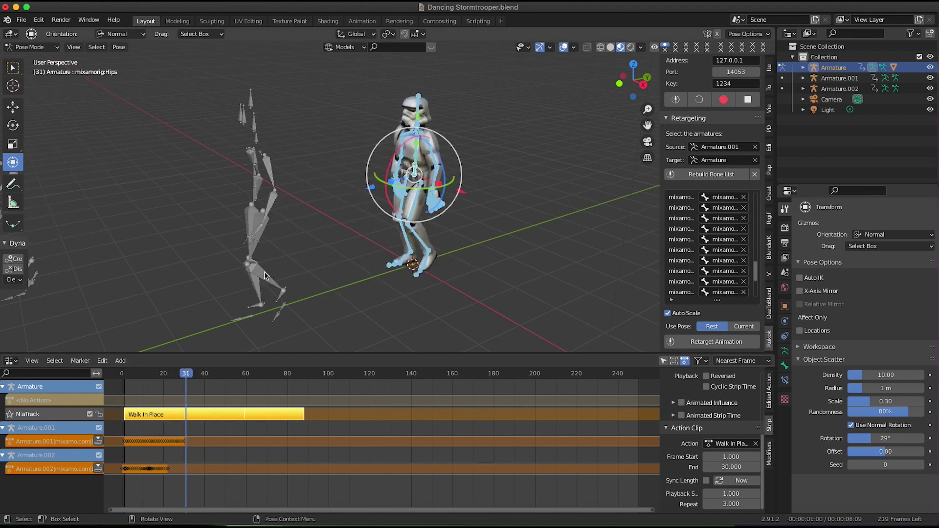
Switch to Object Mode and select Armature.001, the stormtrooper mesh and its Armature
key(ctrl+Tab)
click(265, 275)
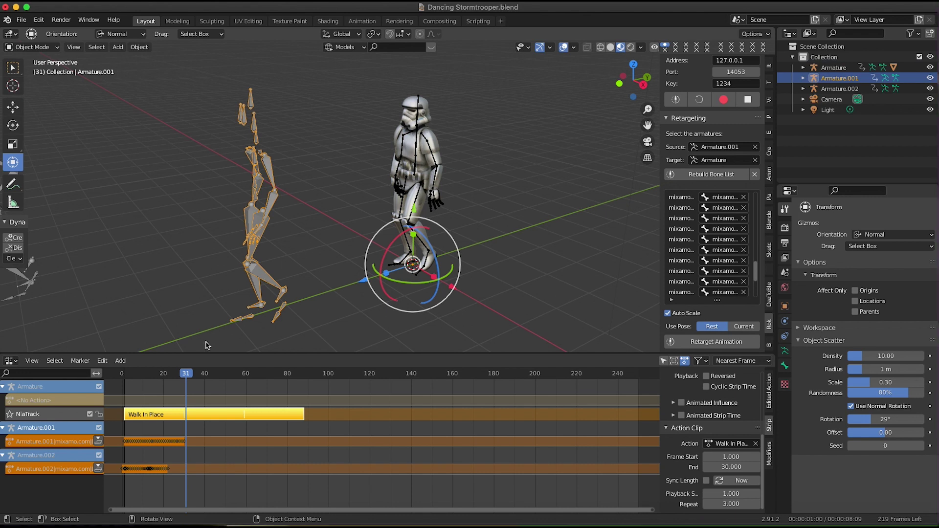
mouse_move(184, 374)
mouse_down()
mouse_move(127, 376)
mouse_move(185, 376)
mouse_up()
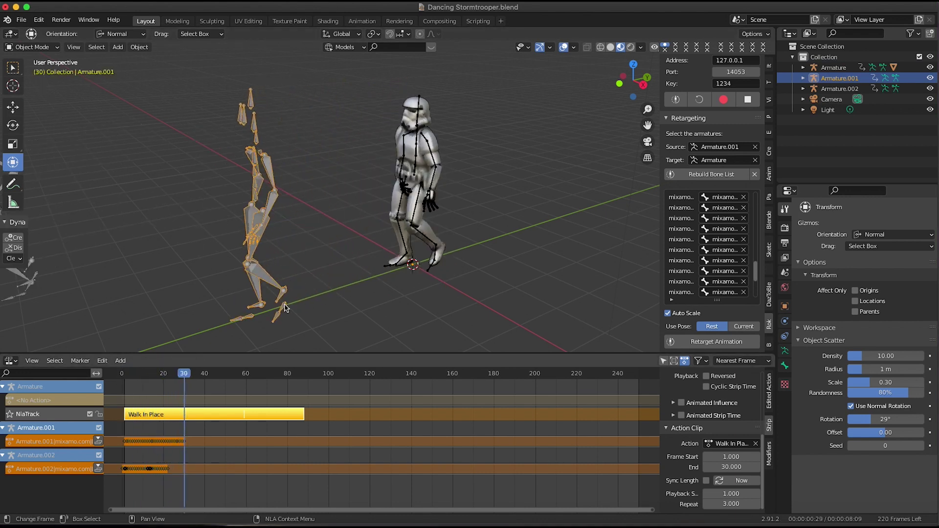
key(space)
click(423, 256)
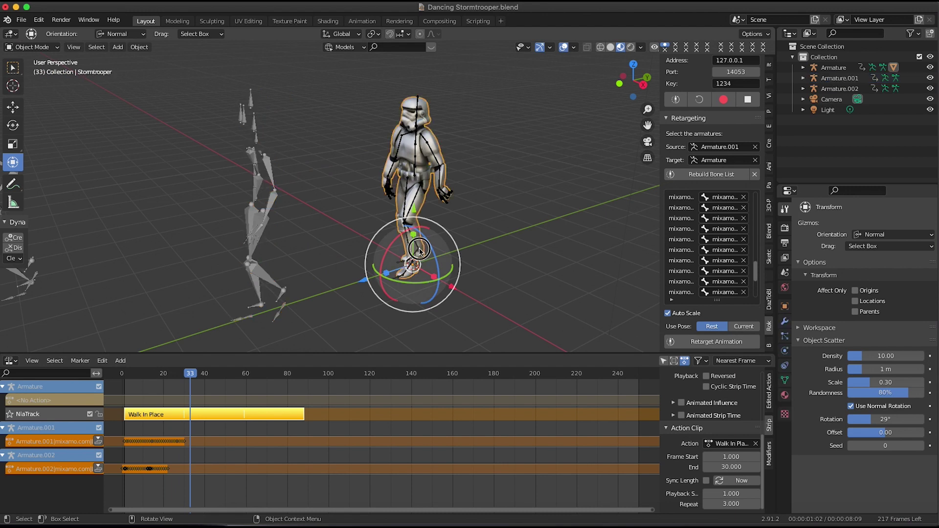
click(419, 251)
drag(191, 377, 189, 380)
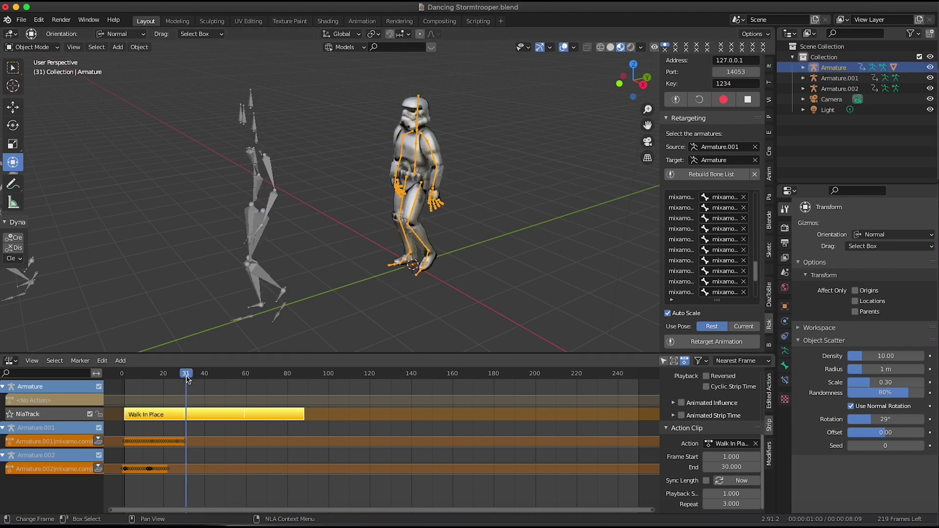
Trial-move the Armature and undo it, then play the walk and rewind to frame 1
drag(413, 265, 261, 306)
key(ctrl+z)
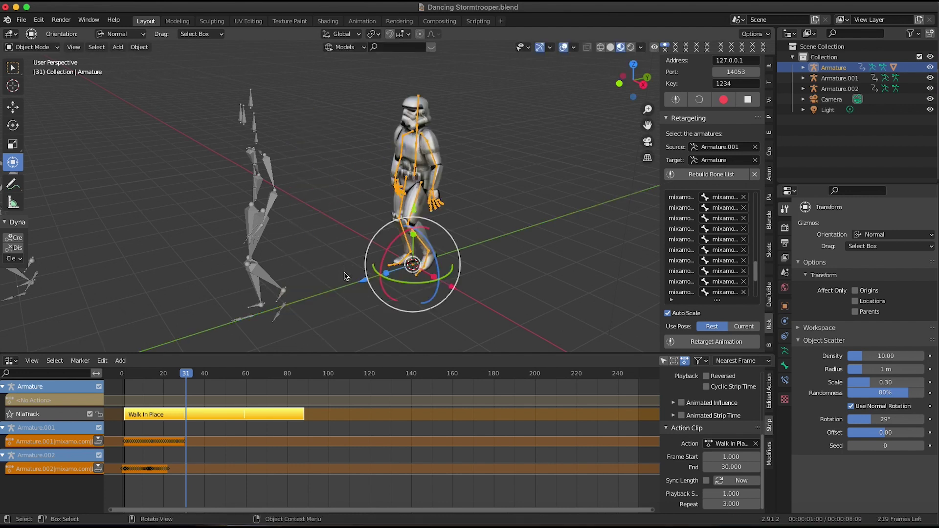
middle_drag(441, 266, 496, 274)
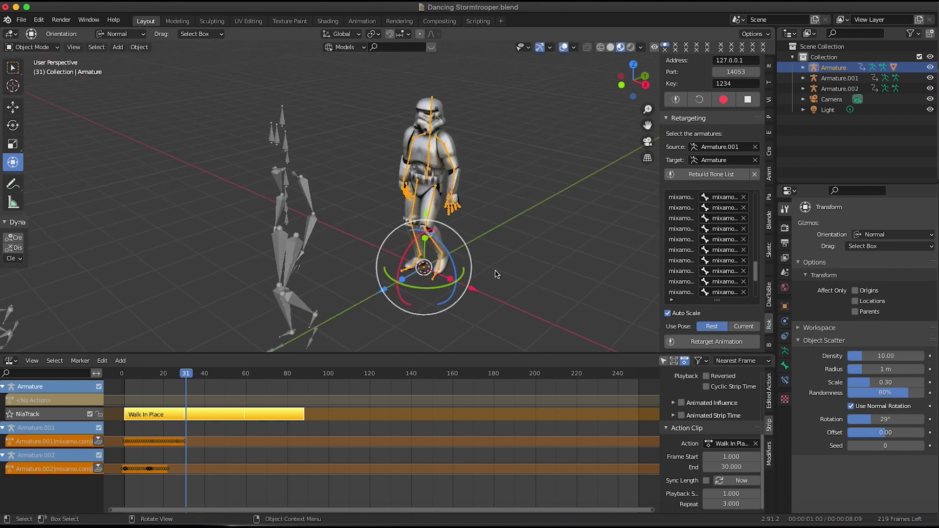
key(space)
key(shift+Left)
At frame 0, add a Sphere Empty at the trooper's feet and shrink it to 0.36 m
key(space)
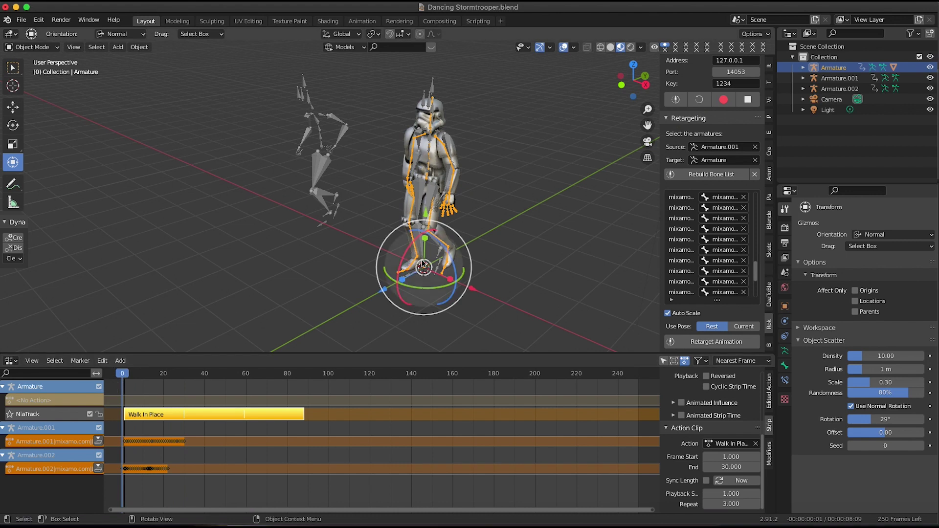
key(shift+a)
mouse_move(483, 248)
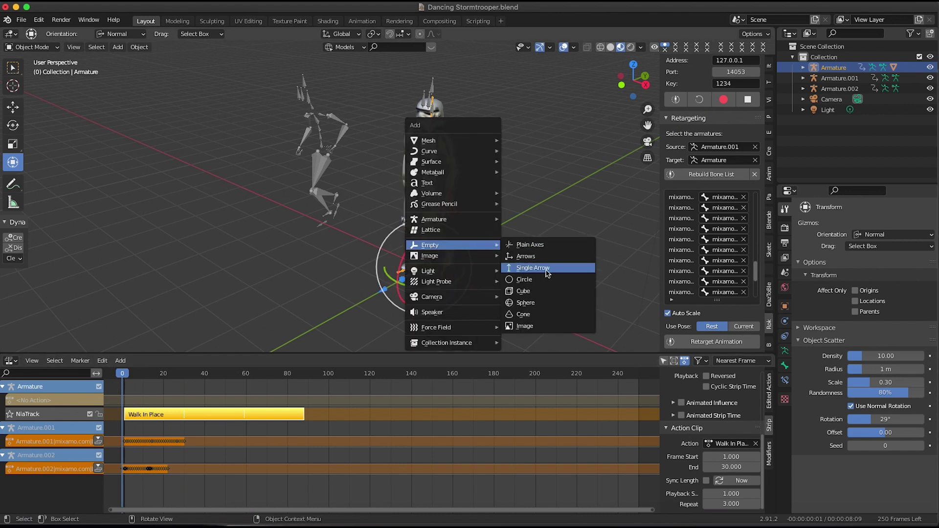
click(541, 307)
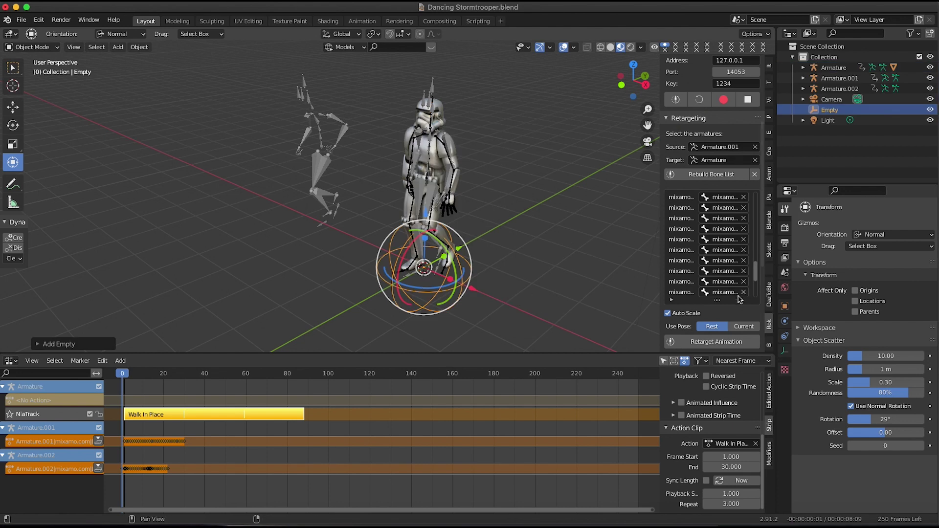
click(785, 350)
drag(882, 255, 856, 255)
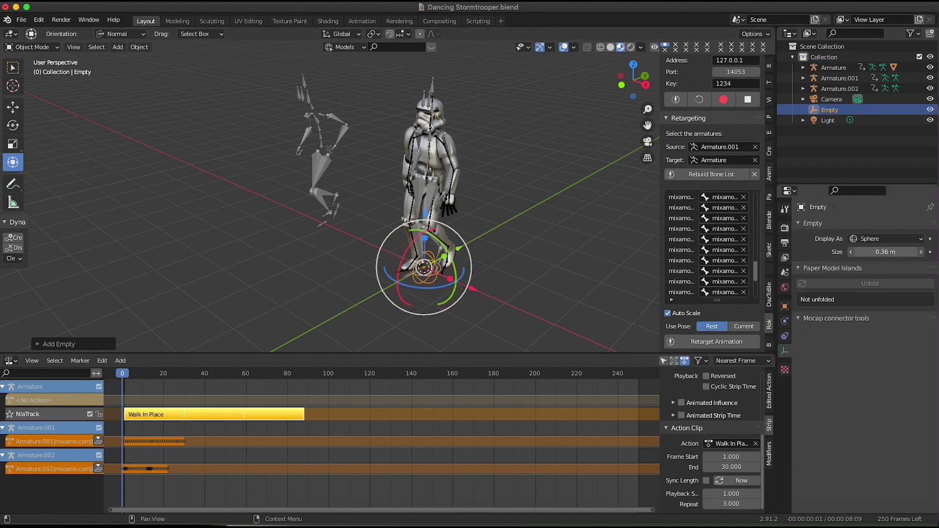
scroll(576, 272, up, 5)
Parent the Armature to the Empty with Object (Keep Transform), then reselect the Empty
click(506, 258)
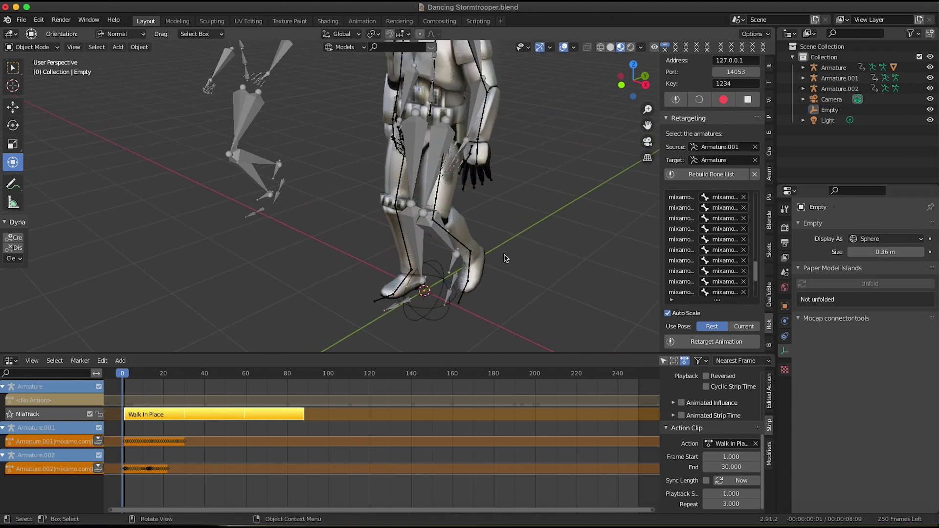
shift+click(441, 277)
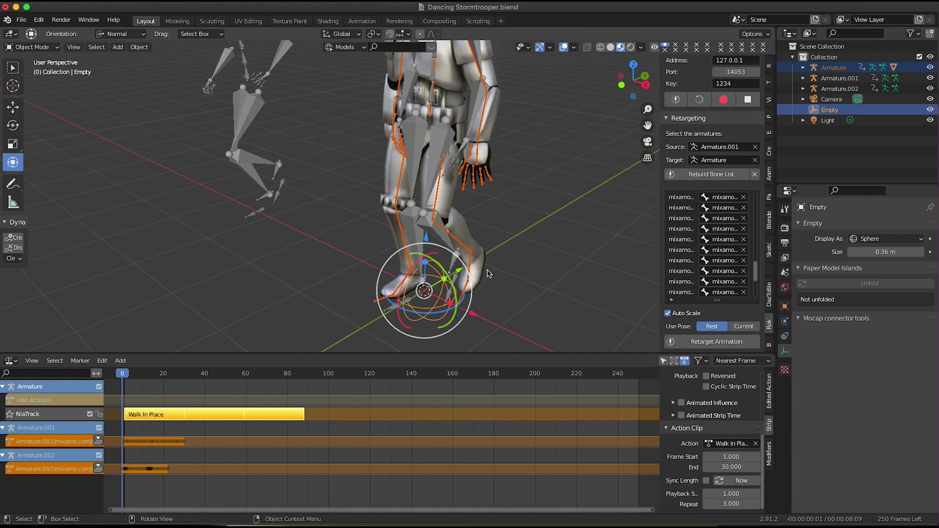
key(ctrl+p)
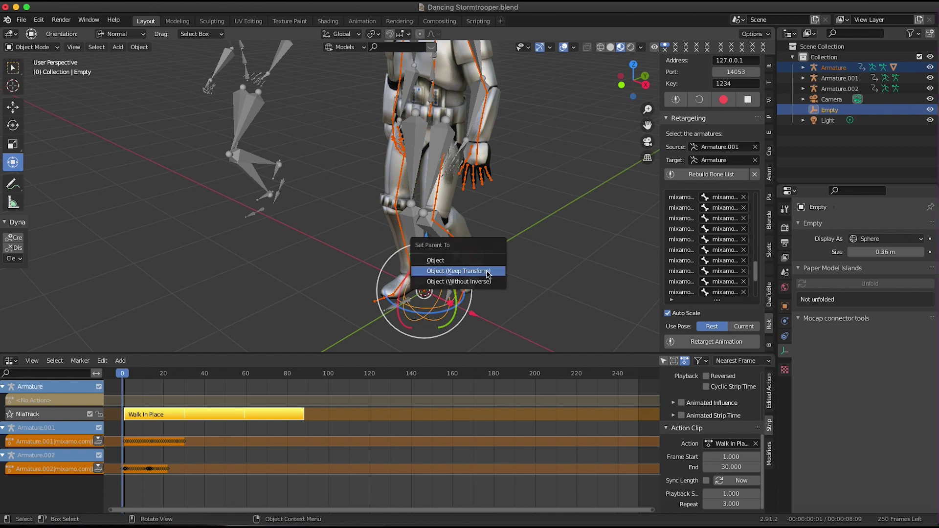
click(488, 275)
click(551, 224)
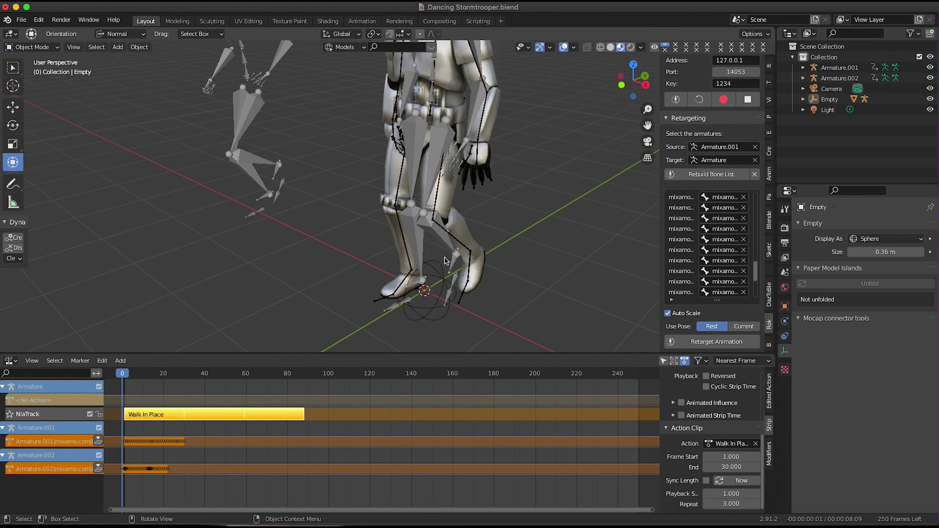
click(437, 261)
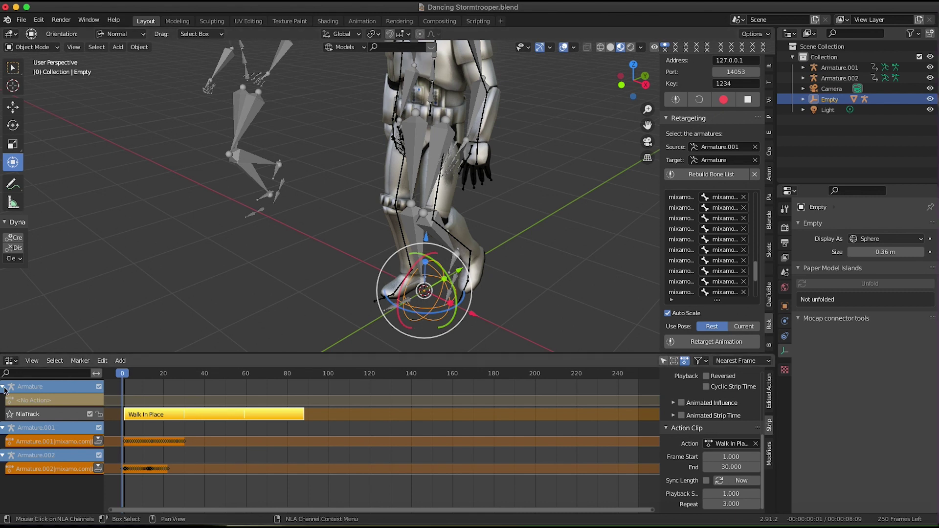
With the lower area back in the Action Editor, key the Empty's Location & Rotation at frame 0
click(9, 360)
click(130, 389)
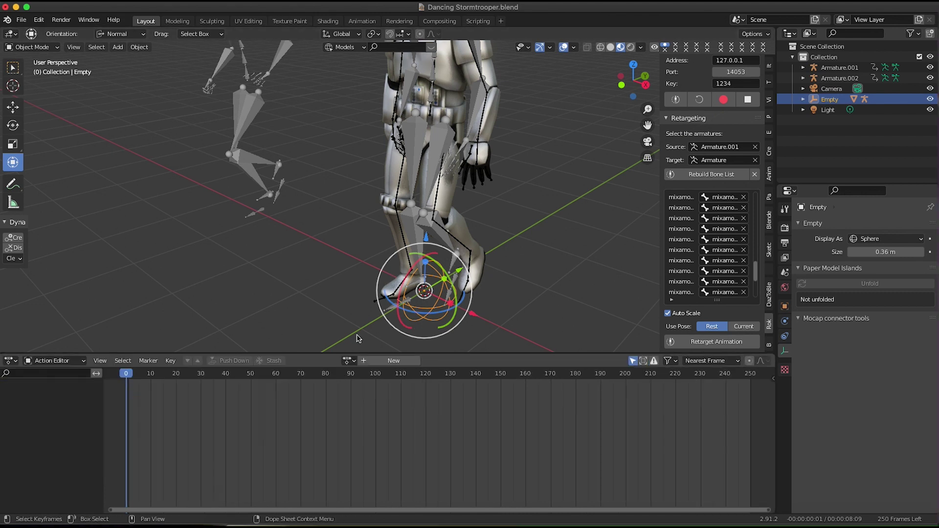
scroll(433, 283, down, 2)
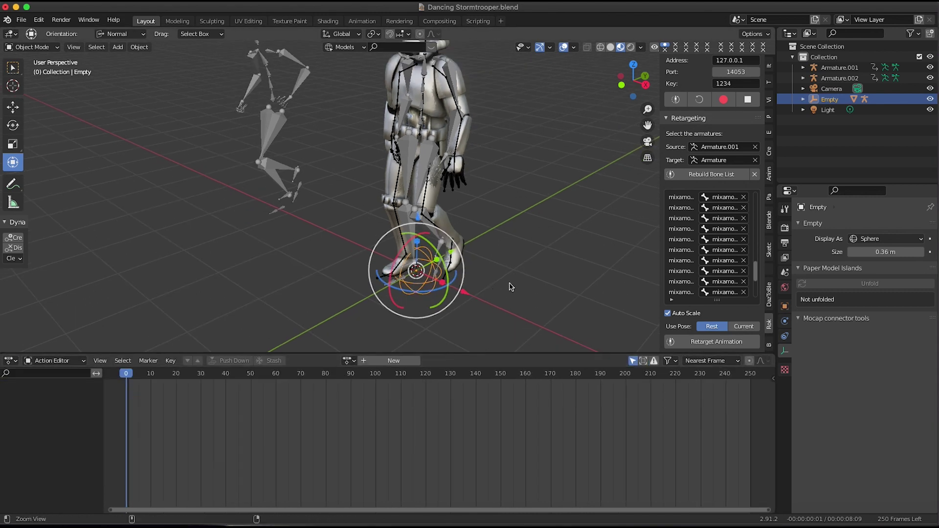
drag(416, 269, 457, 254)
right_click(443, 261)
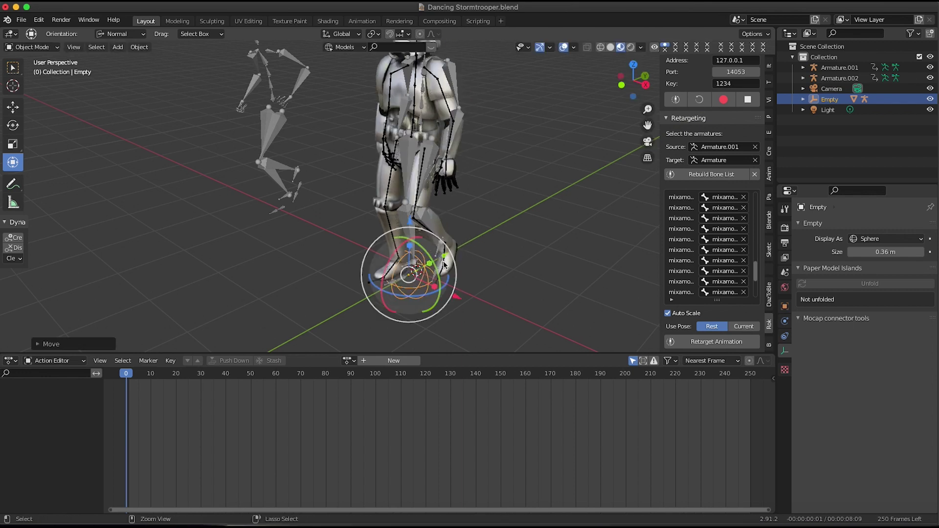
click(408, 175)
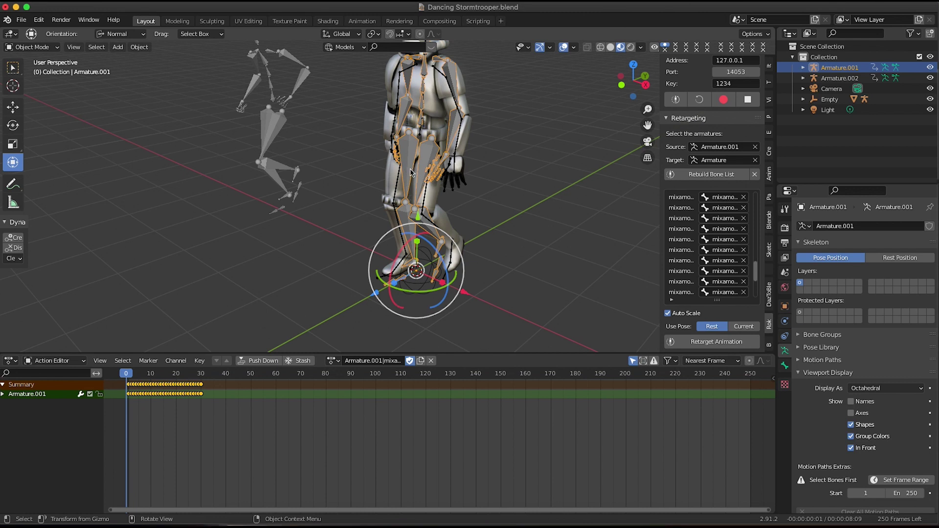
click(448, 283)
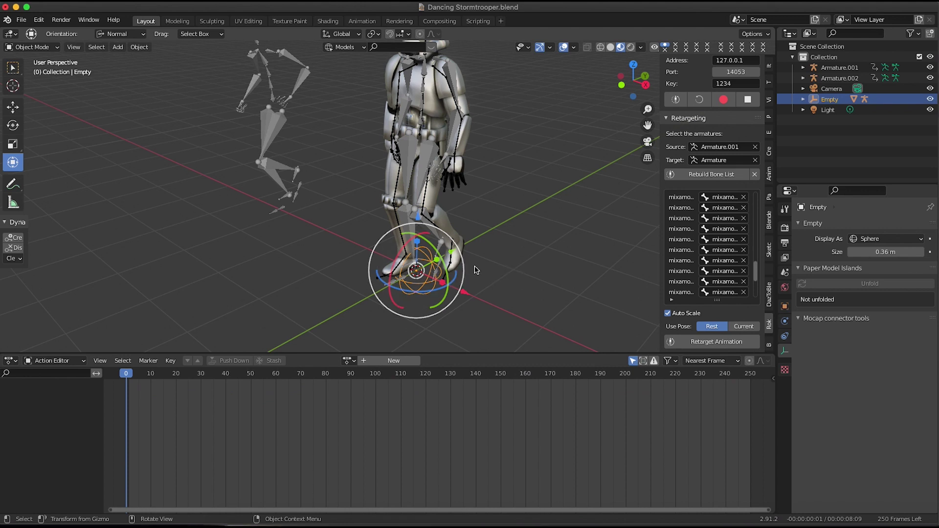
key(i)
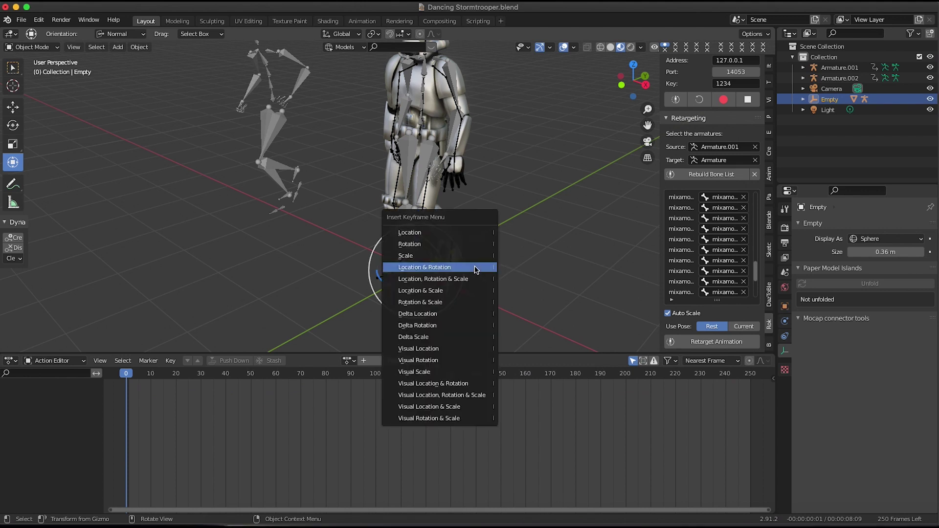
click(476, 270)
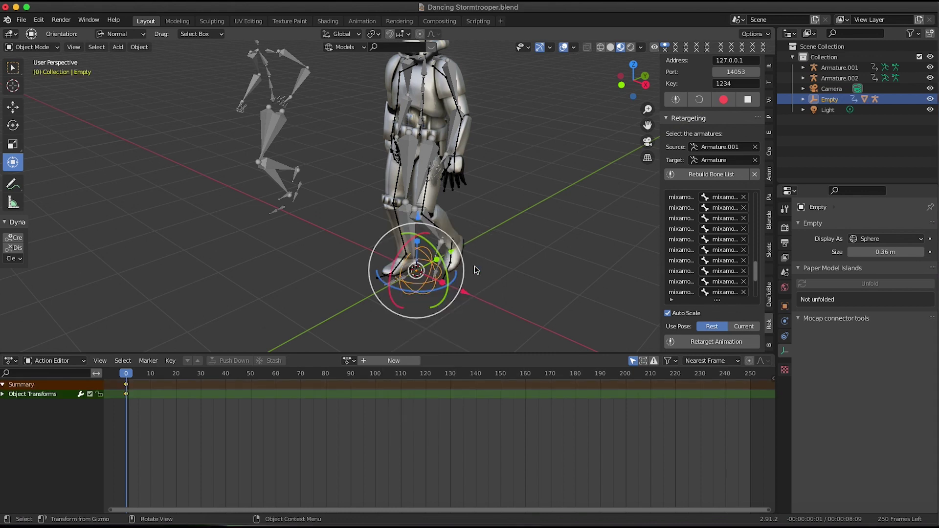
click(407, 166)
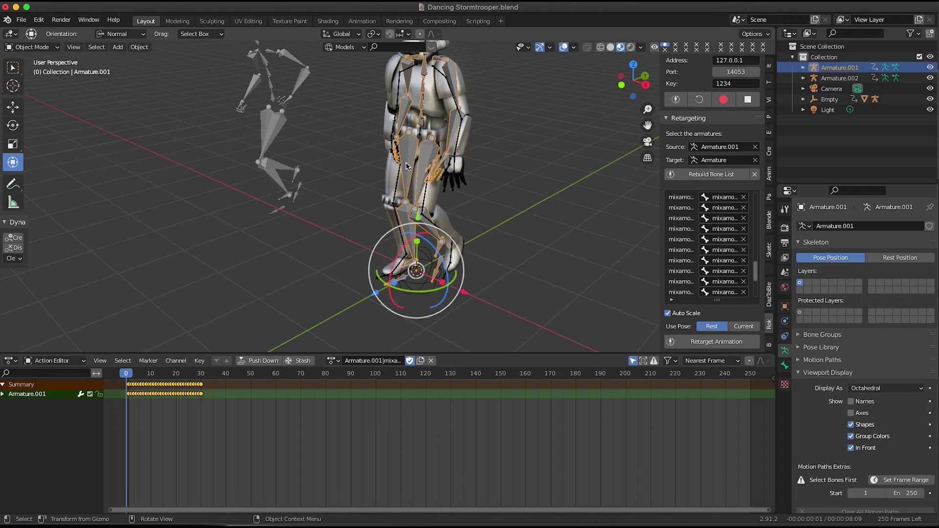
At frame 30, move the Empty about -3.37 m along Y in the right side view
drag(149, 378, 201, 380)
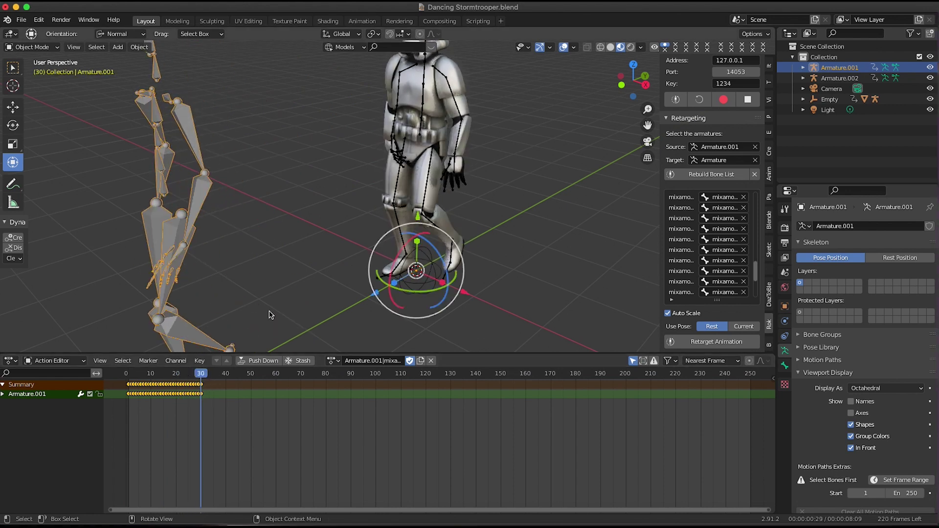
click(442, 265)
key(KP_3)
middle_drag(482, 246, 511, 278)
key(KP_3)
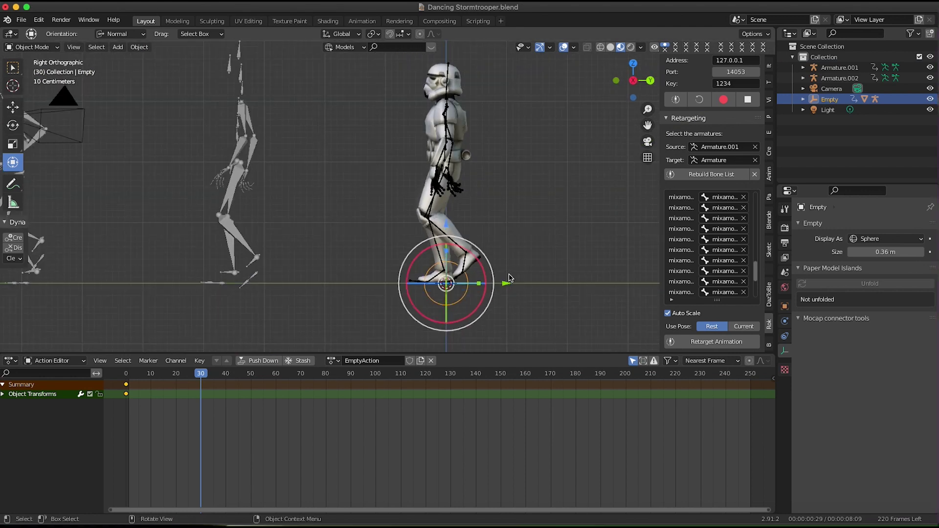
key(g)
key(y)
key(y)
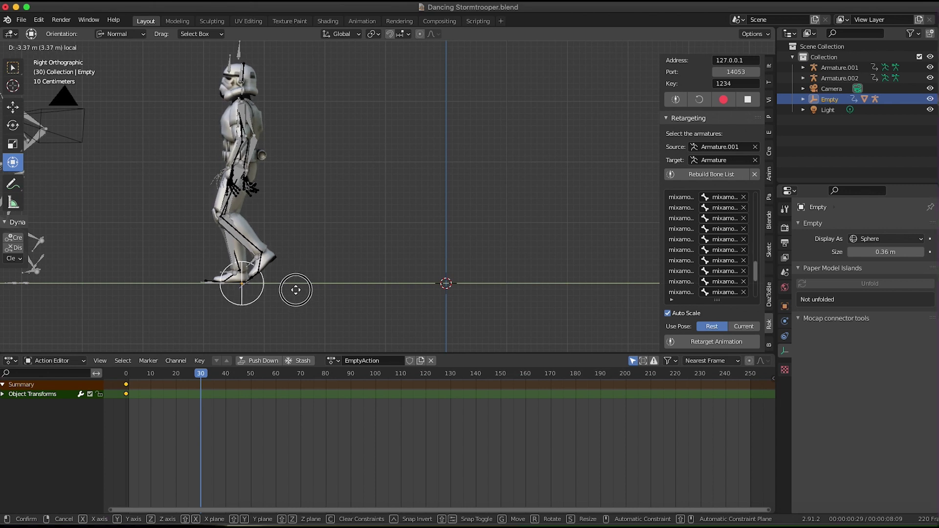
click(296, 290)
Key the Empty's Location & Rotation at frame 30
middle_drag(318, 236, 364, 254)
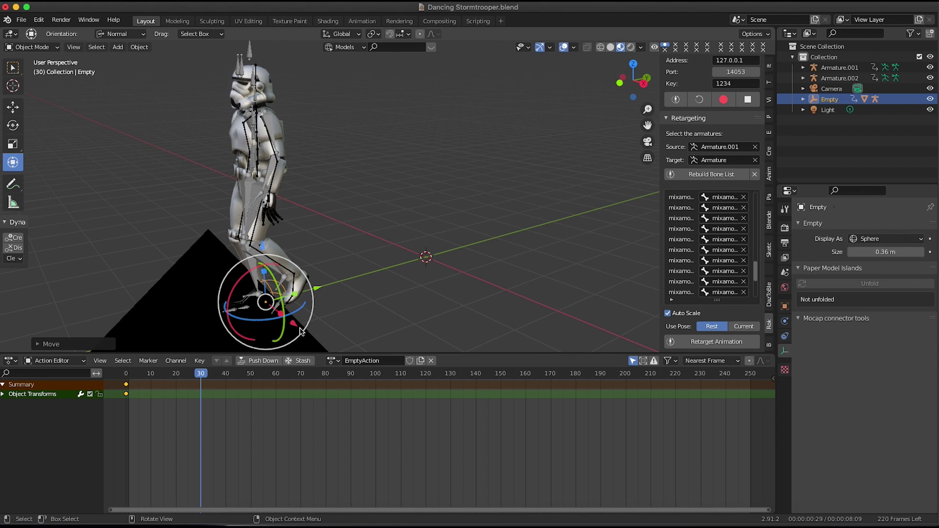
key(i)
click(365, 258)
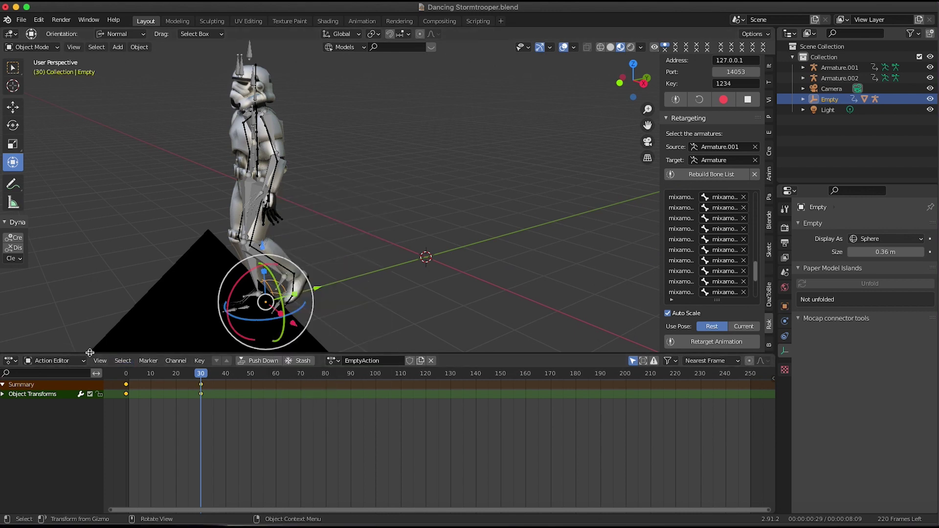
click(10, 361)
click(128, 402)
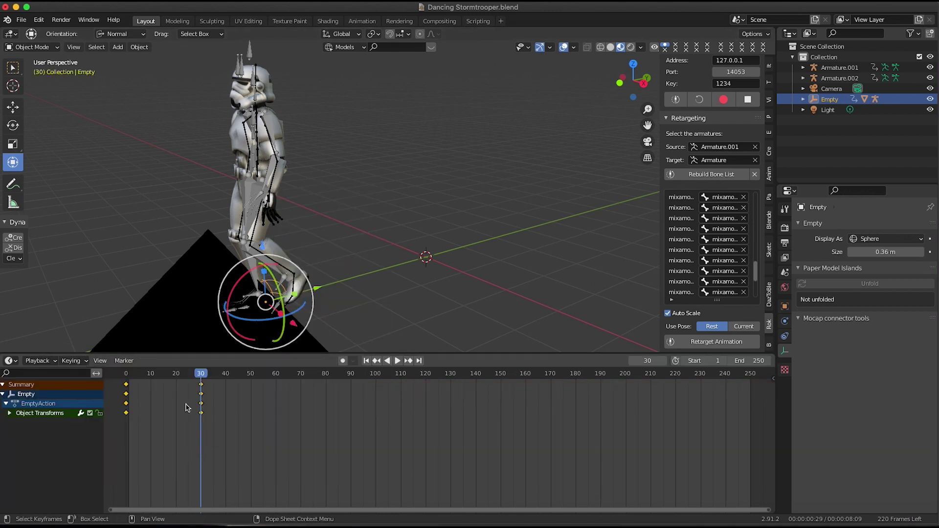
click(10, 361)
click(140, 393)
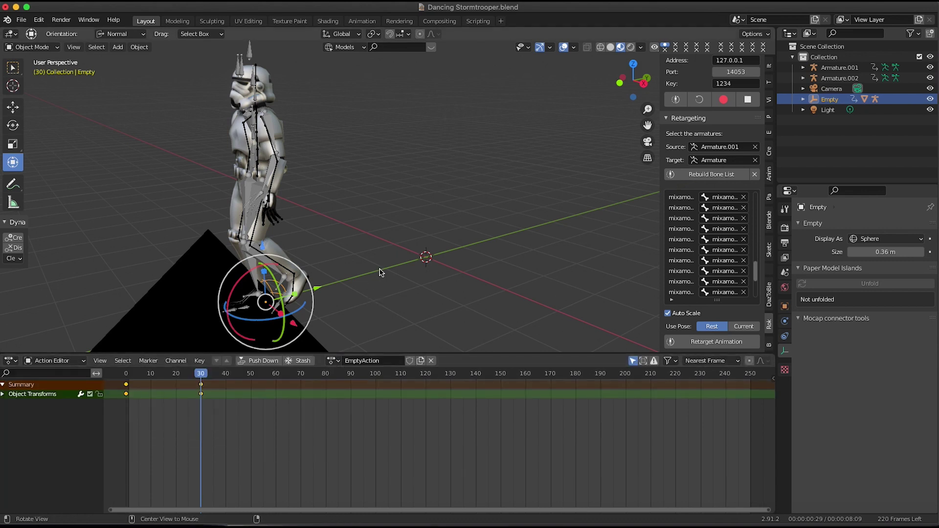
middle_drag(381, 272, 413, 283)
drag(201, 374, 192, 393)
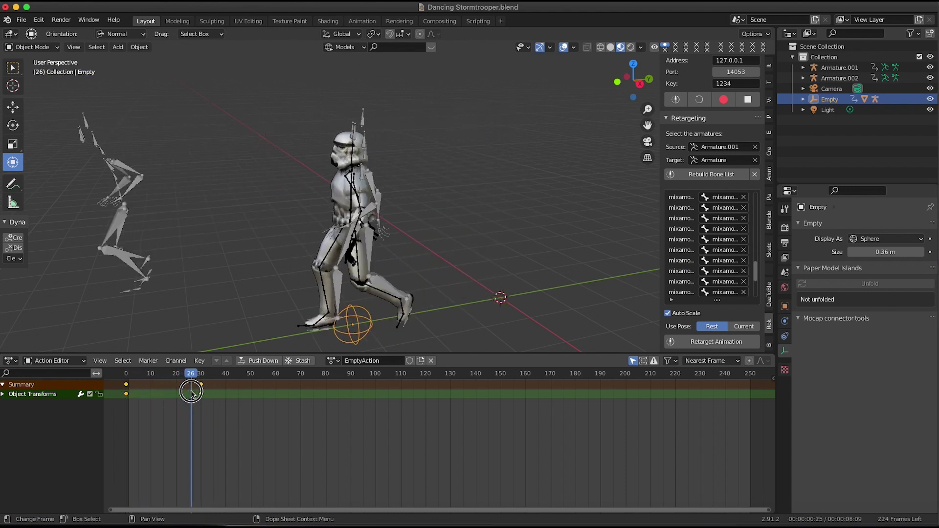
click(11, 361)
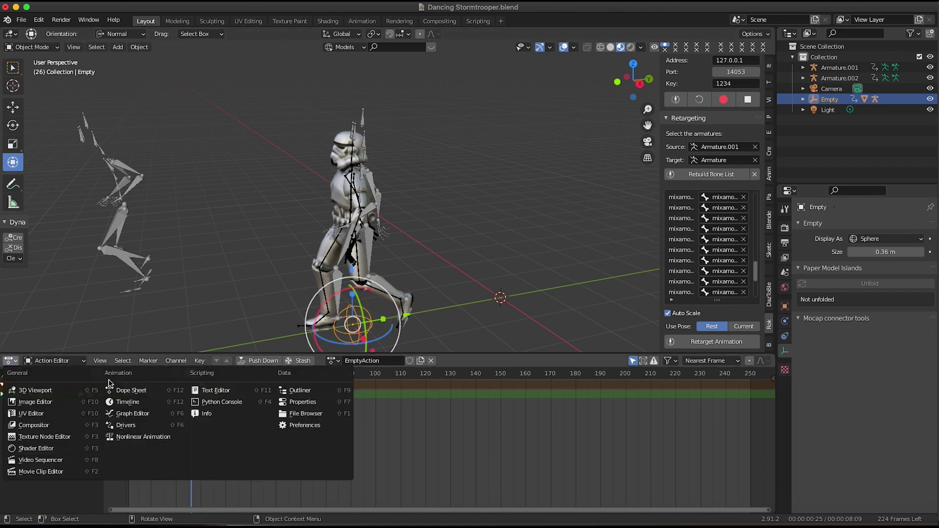
In the Graph Editor, set the Empty's Object Transforms keyframes to Linear interpolation
click(141, 415)
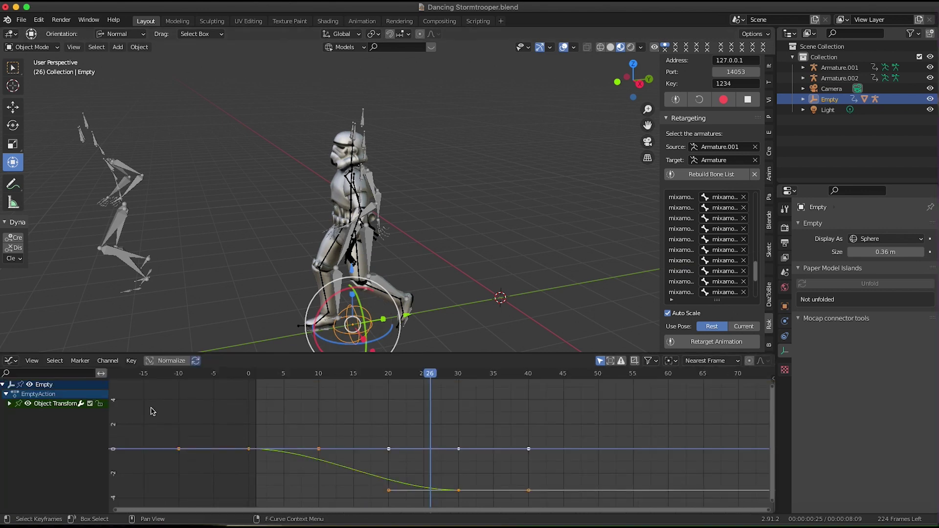
click(10, 404)
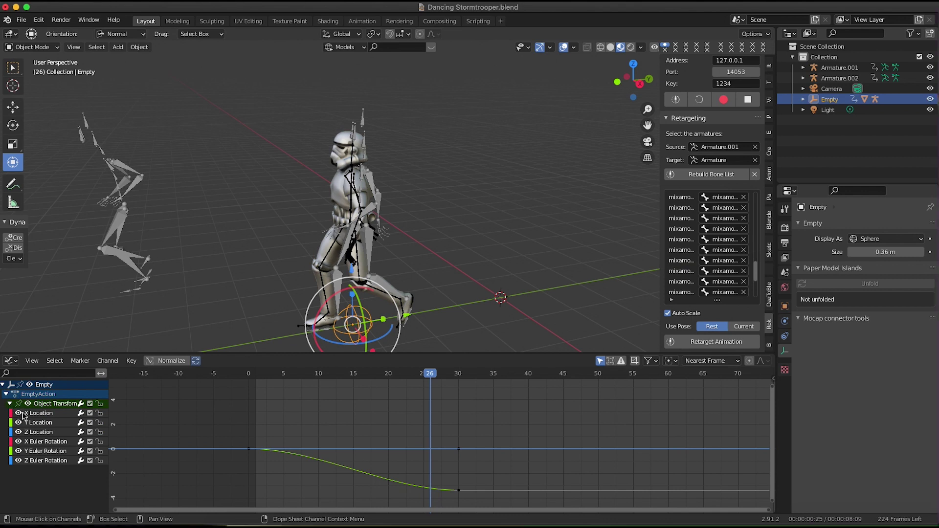
click(36, 413)
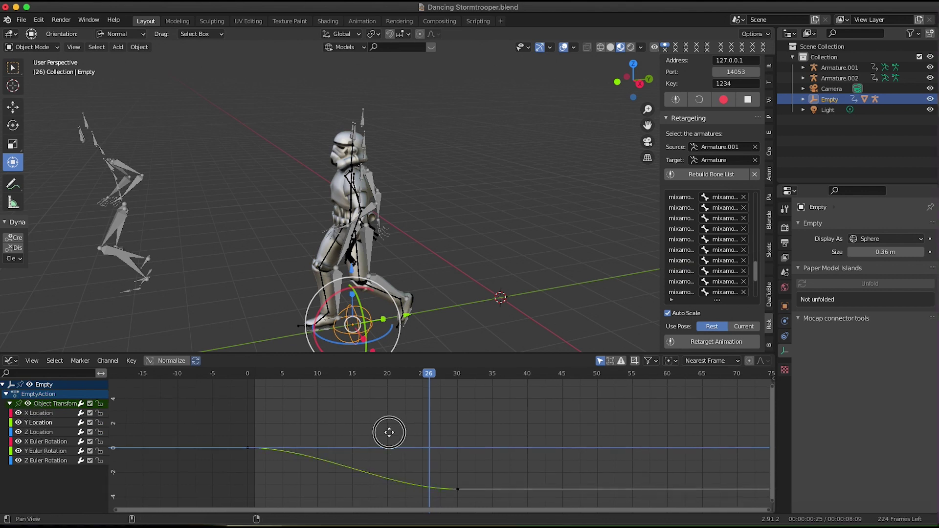
middle_drag(388, 434, 422, 443)
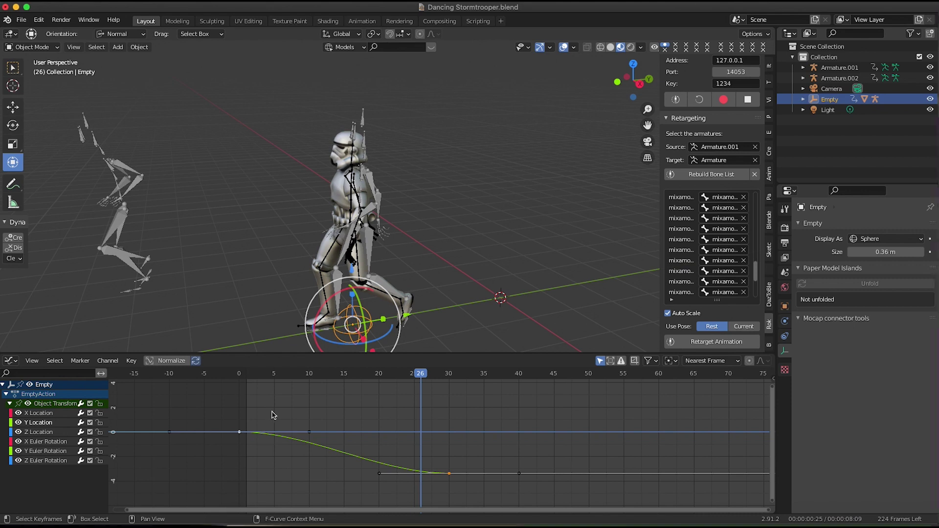
key(t)
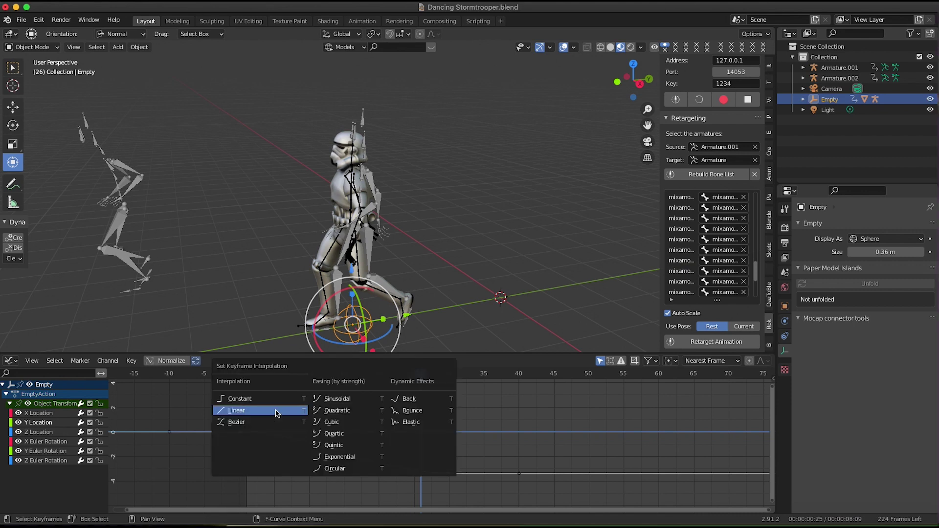
click(276, 413)
drag(410, 392, 379, 426)
key(Right)
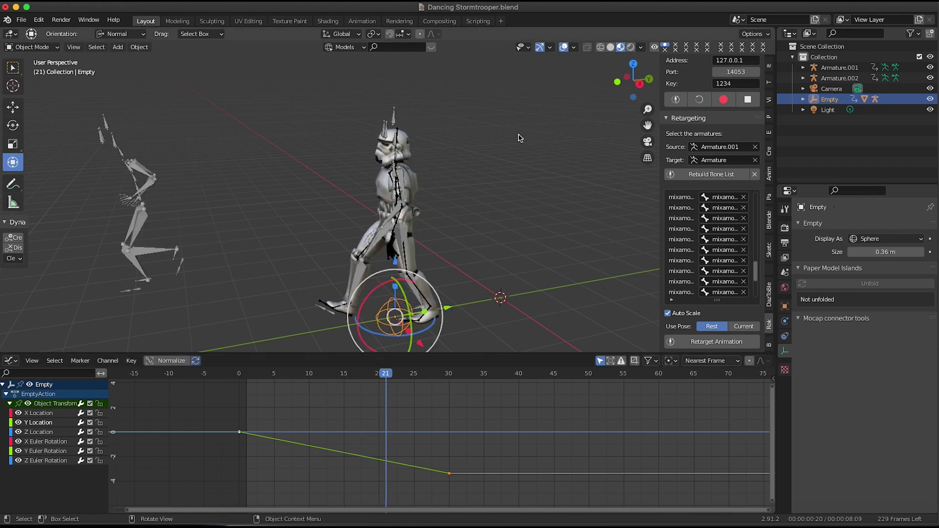
key(KP_3)
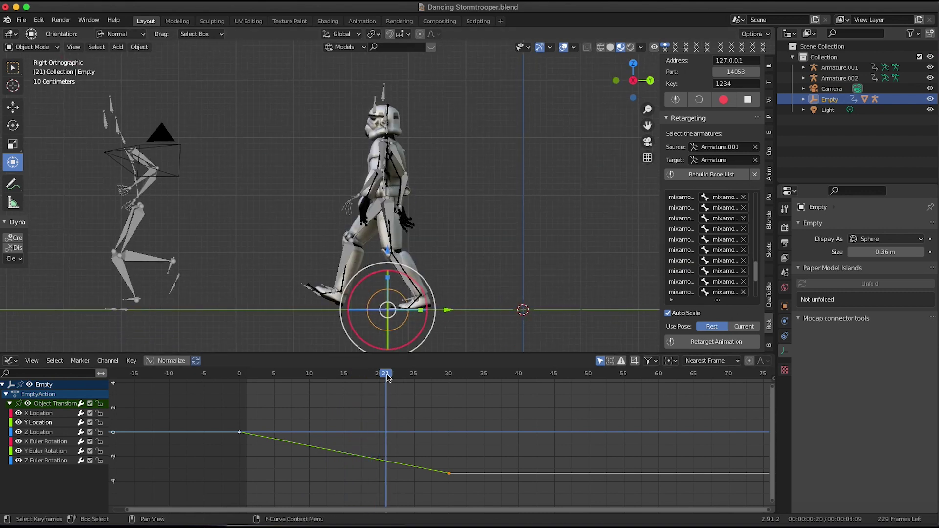
drag(386, 379, 698, 426)
ctrl+middle_drag(698, 425, 617, 383)
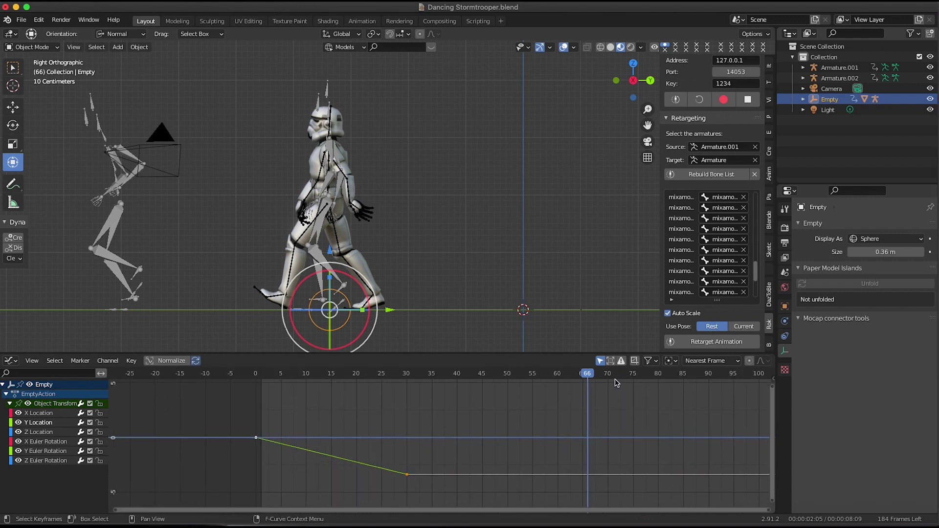
drag(606, 377, 697, 387)
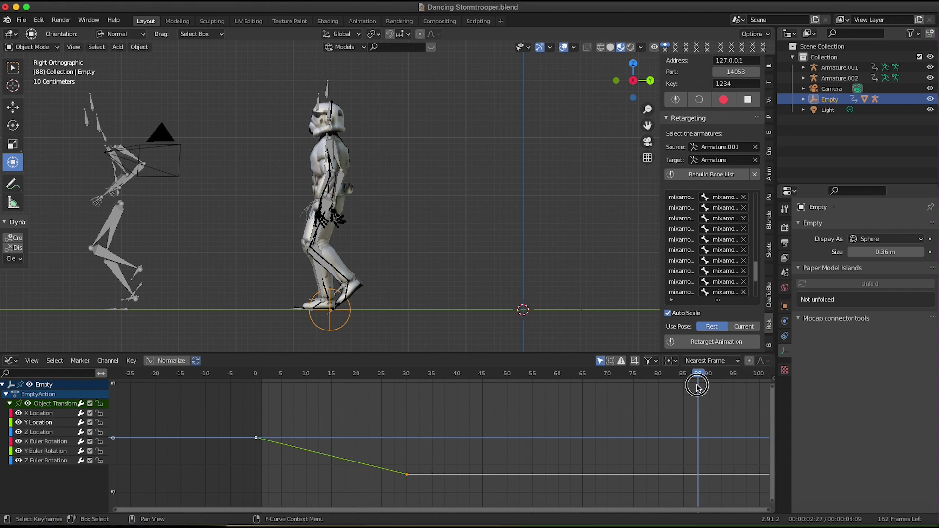
drag(697, 386, 547, 385)
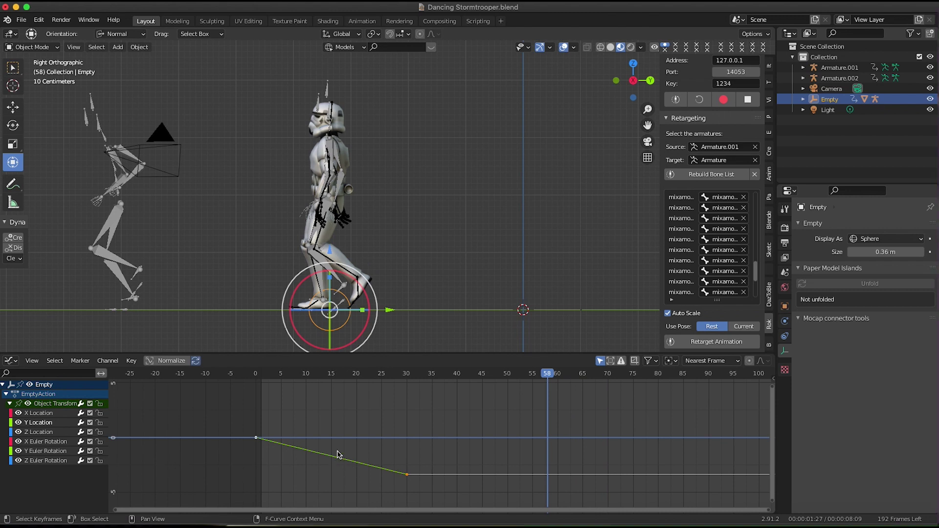
Set the Empty's channels to Linear Extrapolation and scrub through the extended walk
click(108, 361)
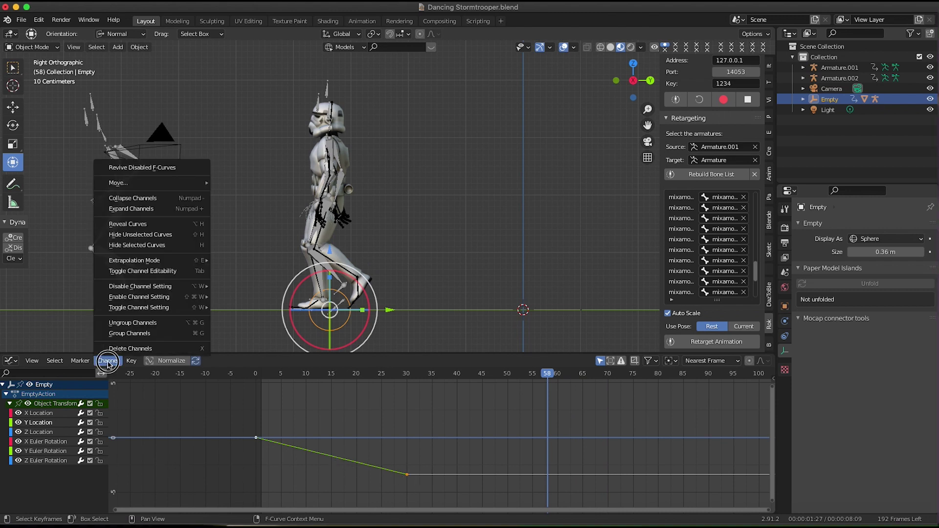
mouse_move(141, 261)
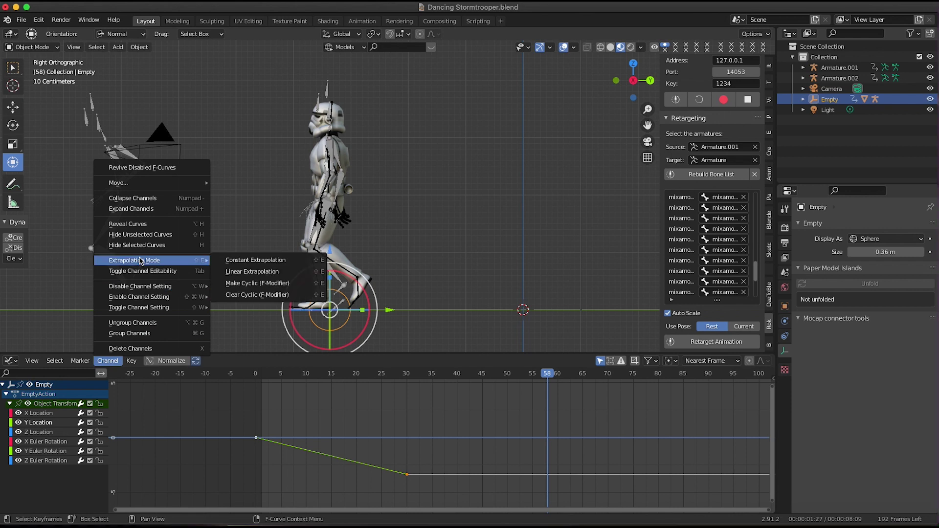
click(246, 273)
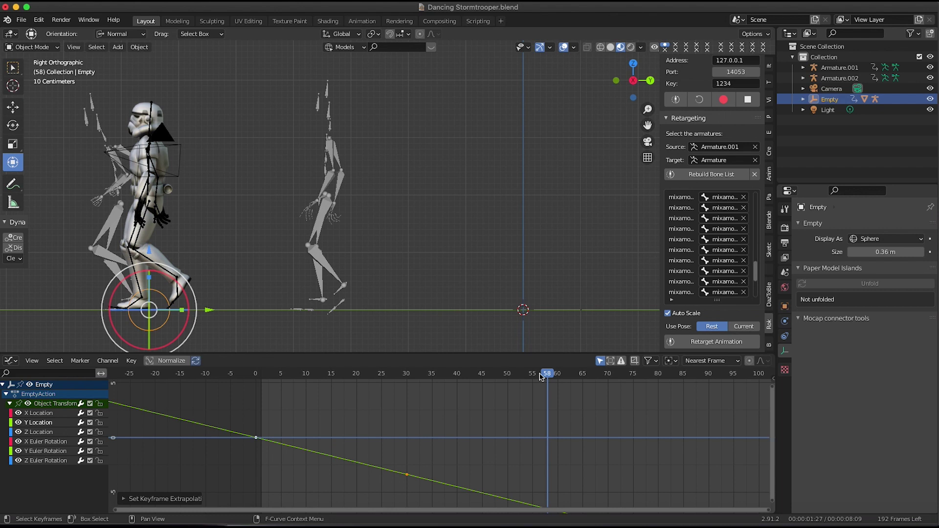
drag(541, 376, 582, 435)
Key the Empty's Location & Rotation at frame 88 and zoom out to view the full curve
shift+middle_drag(497, 232, 482, 281)
drag(585, 376, 700, 377)
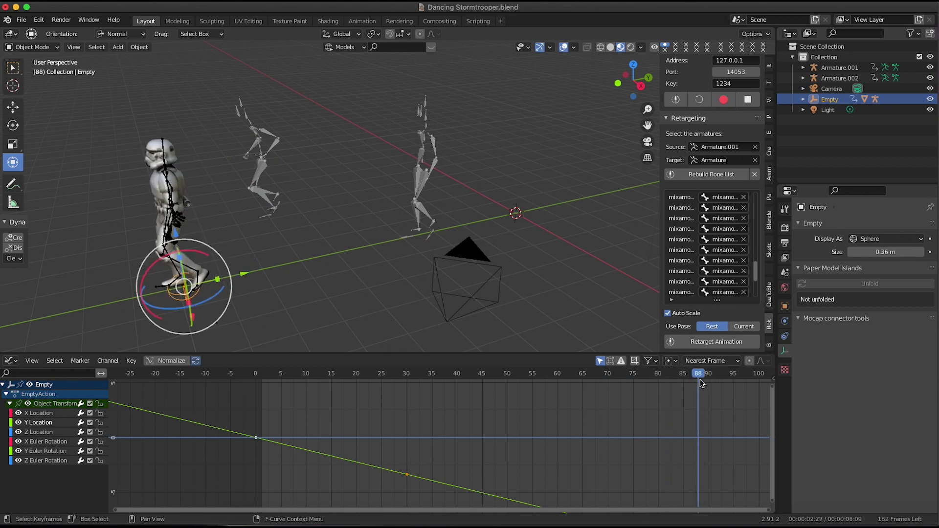
middle_drag(457, 310, 454, 279)
key(i)
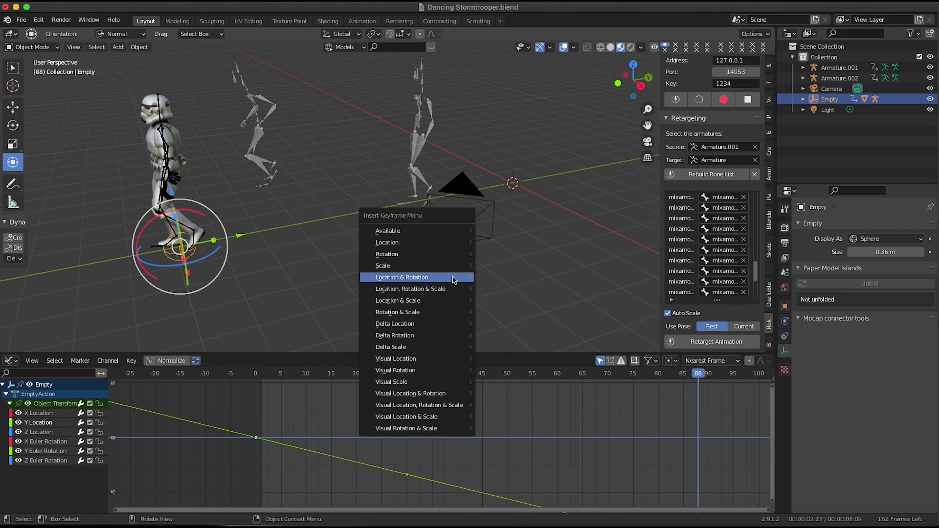
click(453, 277)
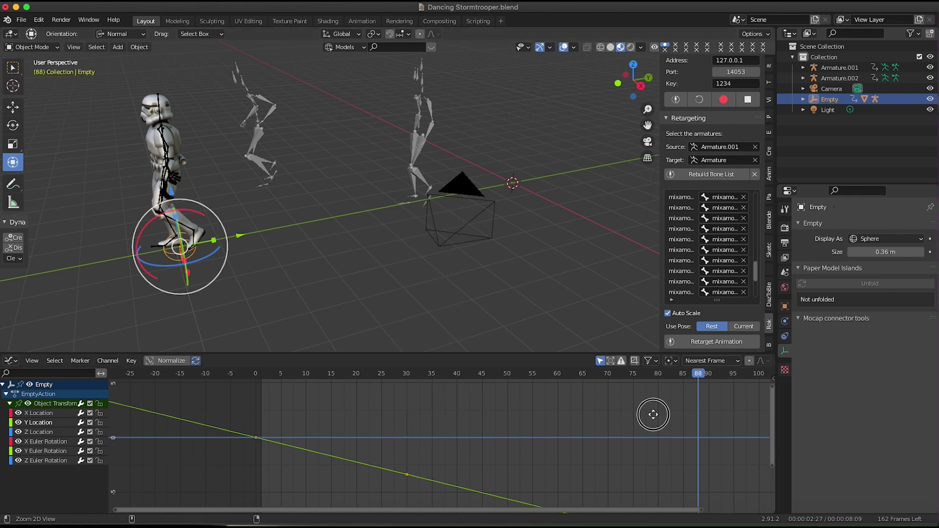
ctrl+middle_drag(653, 415, 601, 378)
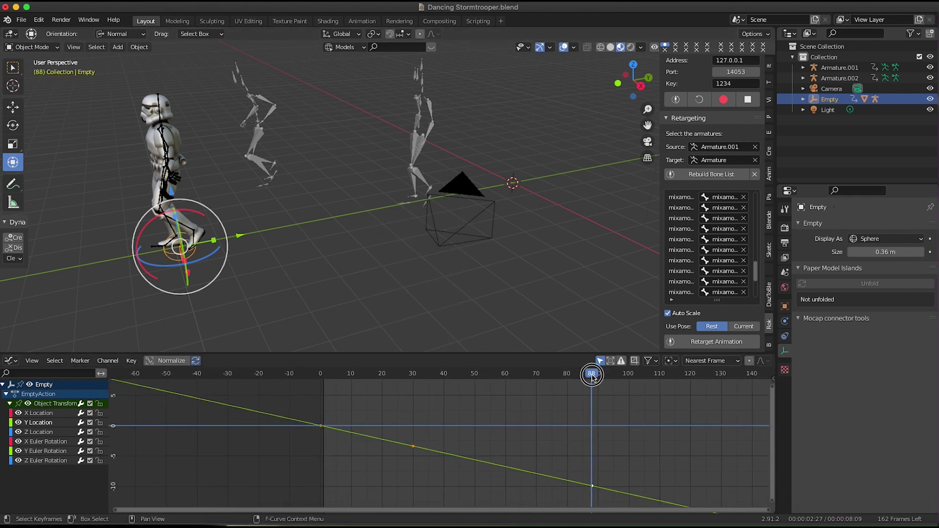
drag(592, 378, 592, 428)
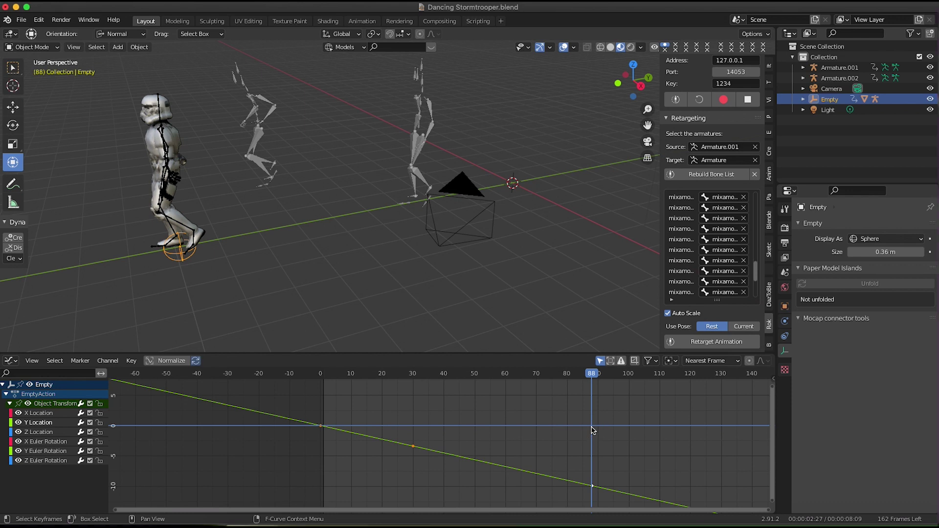
In top view, shift the Empty along X and key its location and rotation at frame 88
key(KP_7)
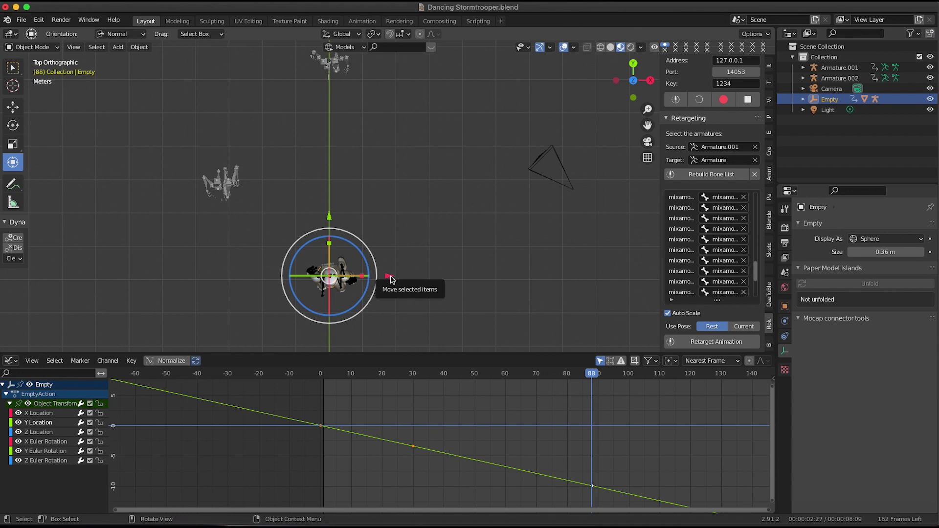
drag(390, 279, 426, 250)
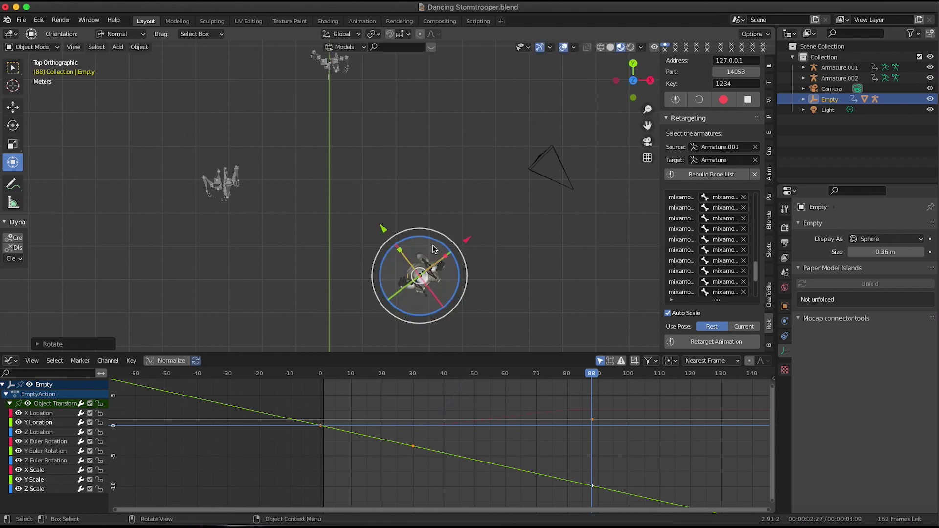
key(i)
click(502, 271)
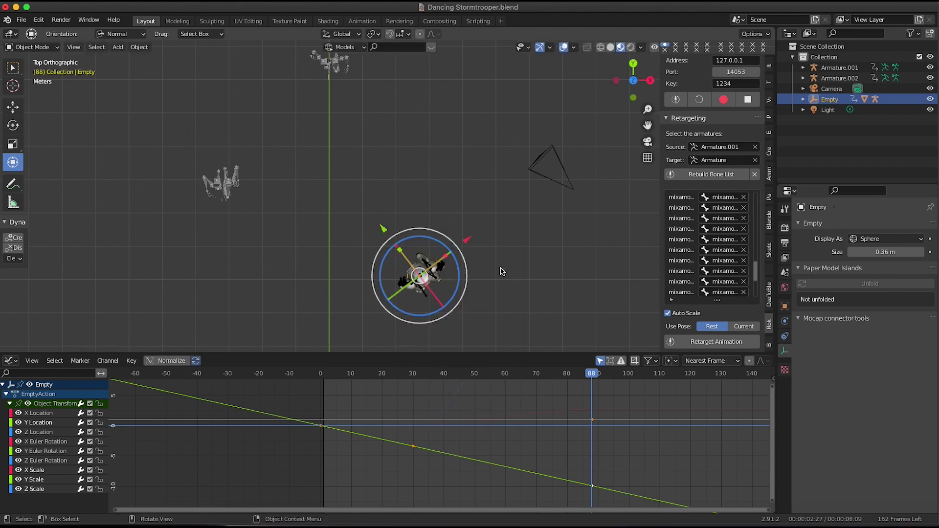
At frame 50, shift the Empty sideways and give it a slight turn (Z 2.27°)
drag(587, 375, 413, 392)
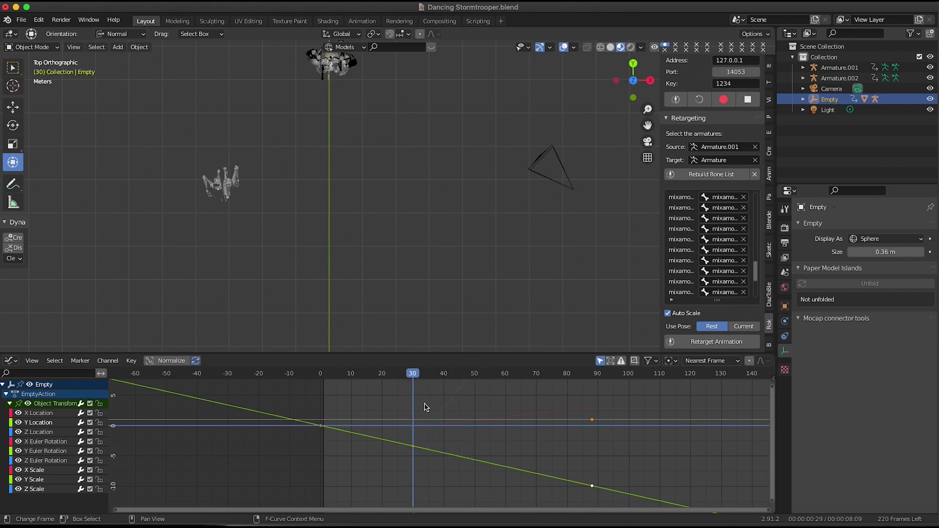
right_click(414, 449)
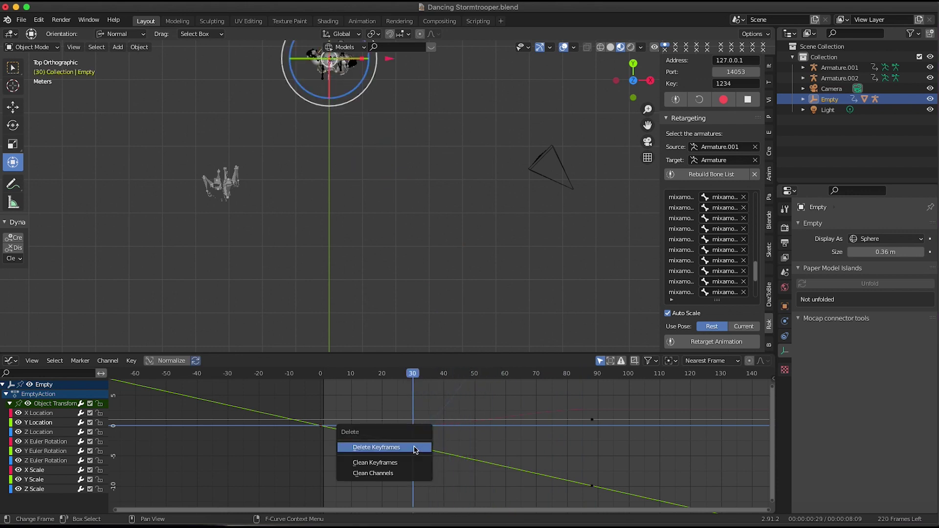
drag(429, 381, 445, 379)
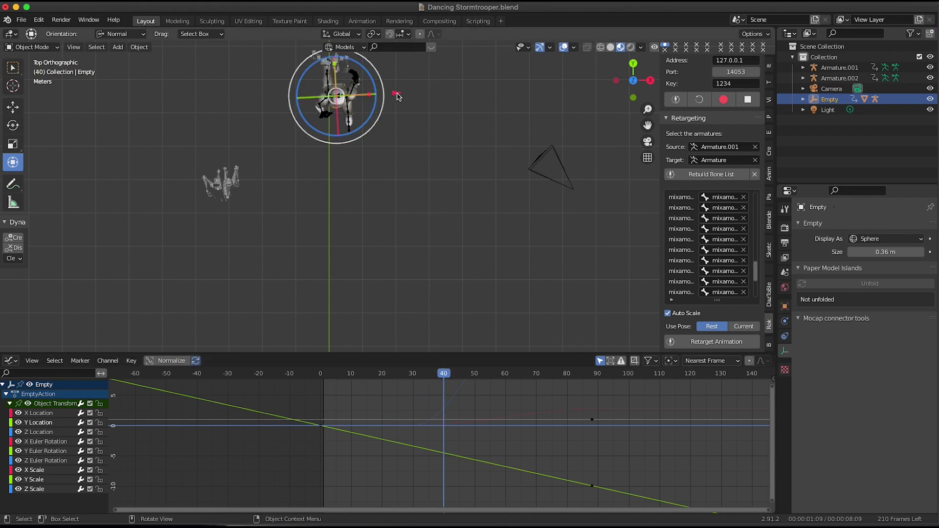
drag(477, 375, 475, 376)
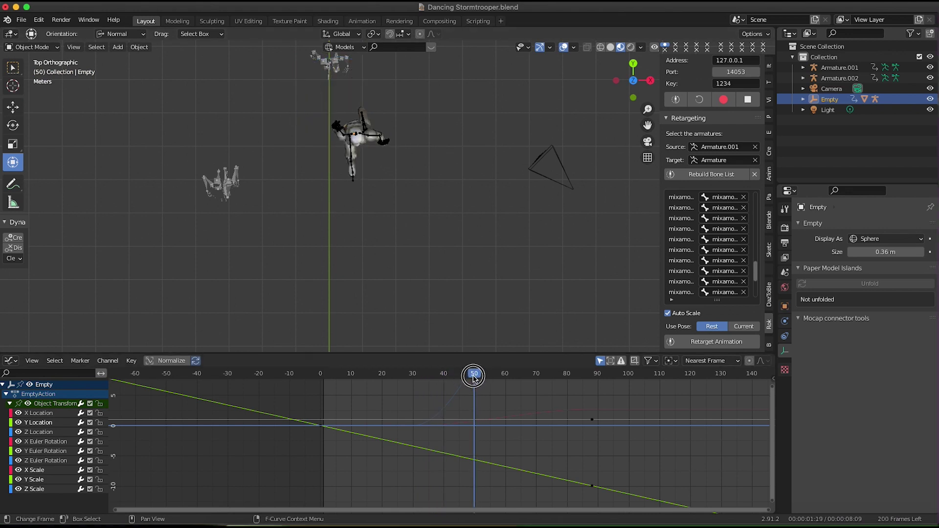
drag(417, 127, 387, 128)
key(r)
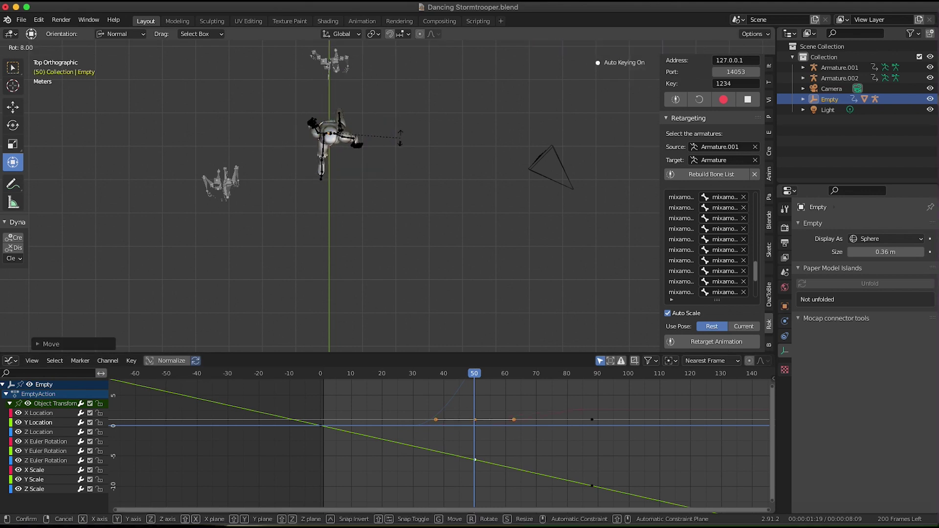
click(400, 137)
Turn the Empty again at frame 88 so the walk bends, then return to frame 60
drag(474, 373, 592, 400)
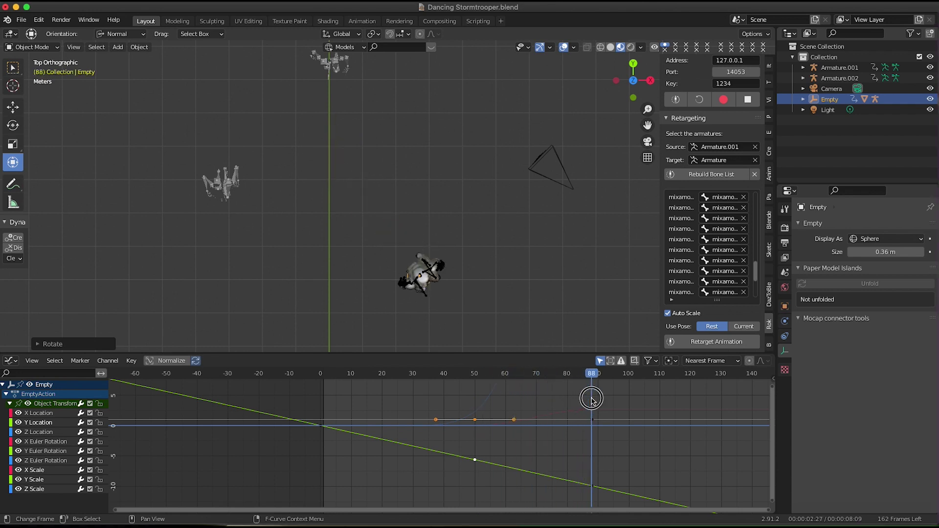
key(r)
click(494, 277)
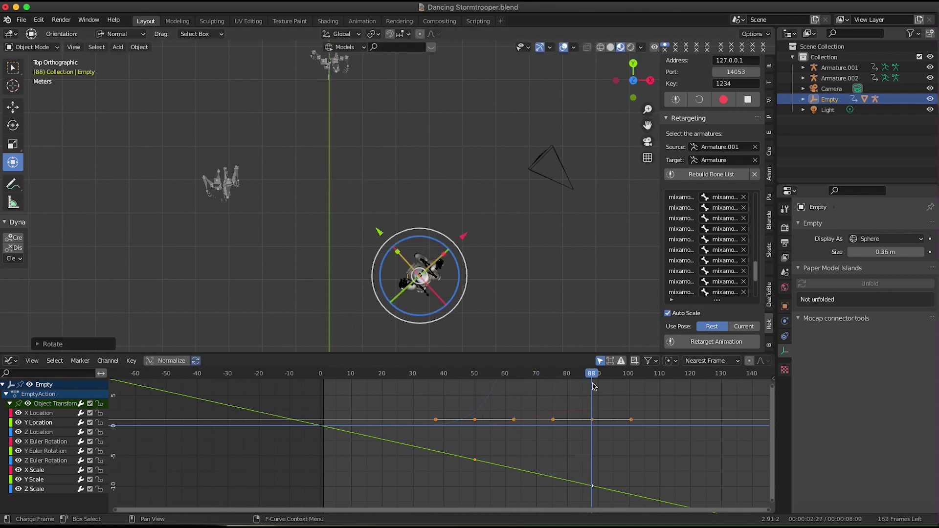
drag(587, 374, 475, 382)
Calculate and display the Empty's motion path over frames 1–250
click(785, 308)
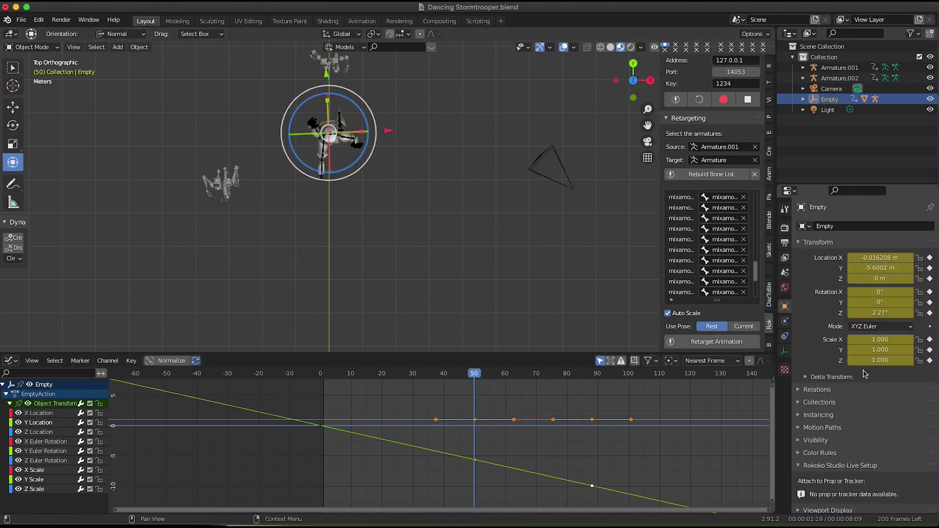
click(835, 425)
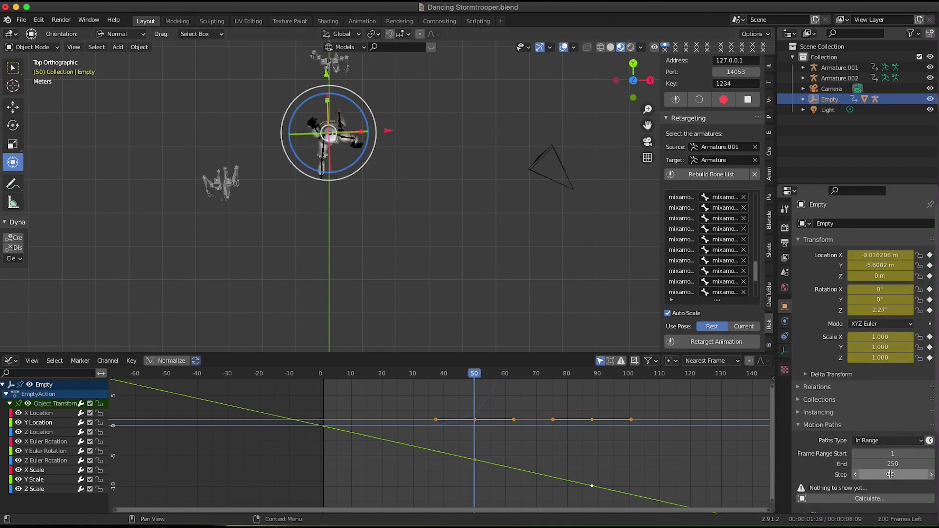
click(870, 499)
click(871, 512)
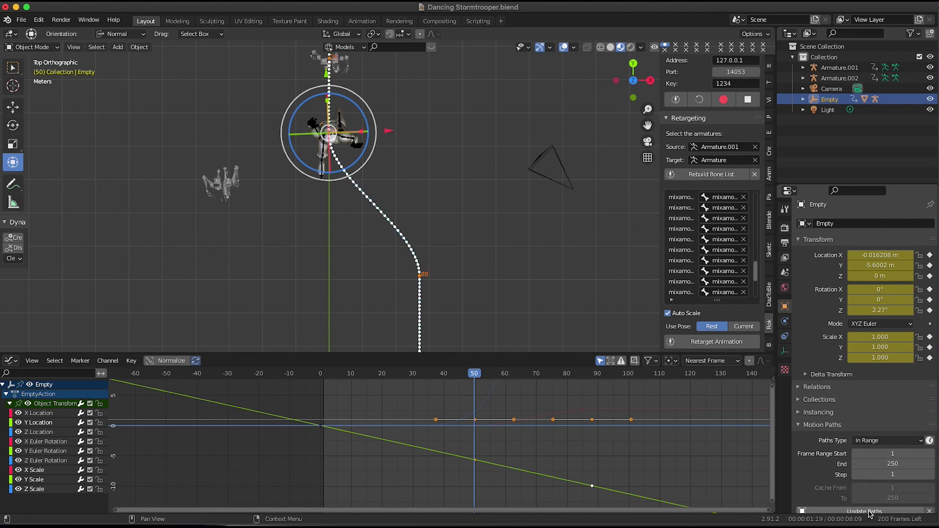
At frame 88, re-turn the Empty to about 31.1° on Z to follow the curve
drag(472, 375, 592, 387)
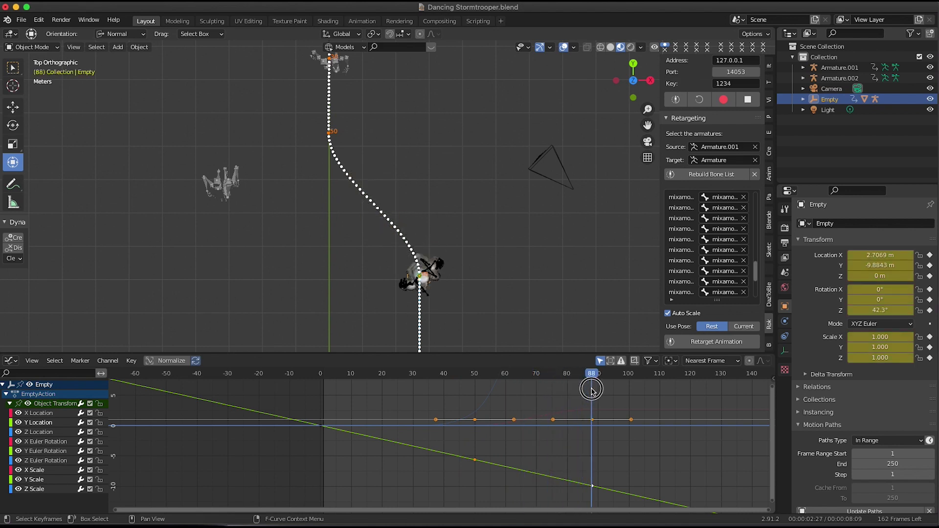
mouse_move(466, 272)
mouse_down()
mouse_move(486, 284)
mouse_move(453, 269)
mouse_up()
drag(593, 381, 412, 384)
middle_drag(471, 237, 386, 117)
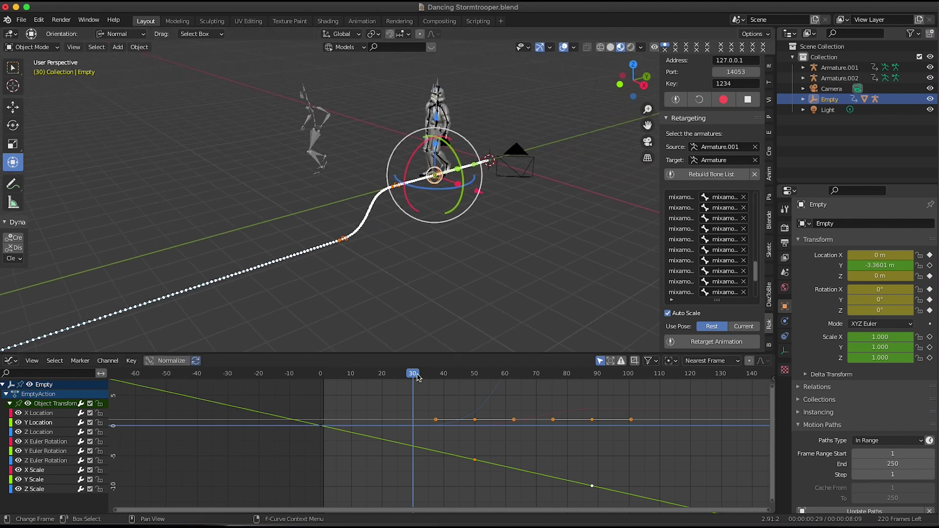
In top view, turn the Empty slightly at frames 50 and 60 to add rotation keys
drag(417, 377, 573, 401)
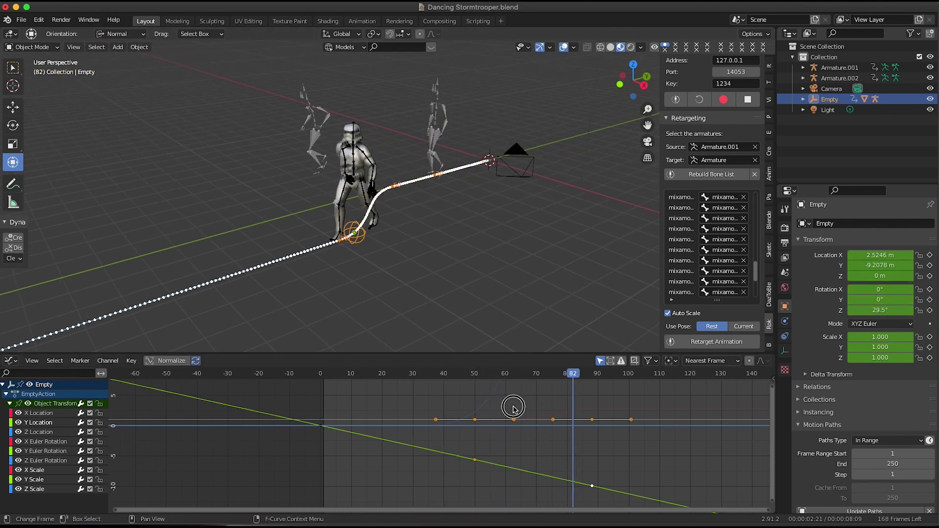
drag(513, 408, 477, 410)
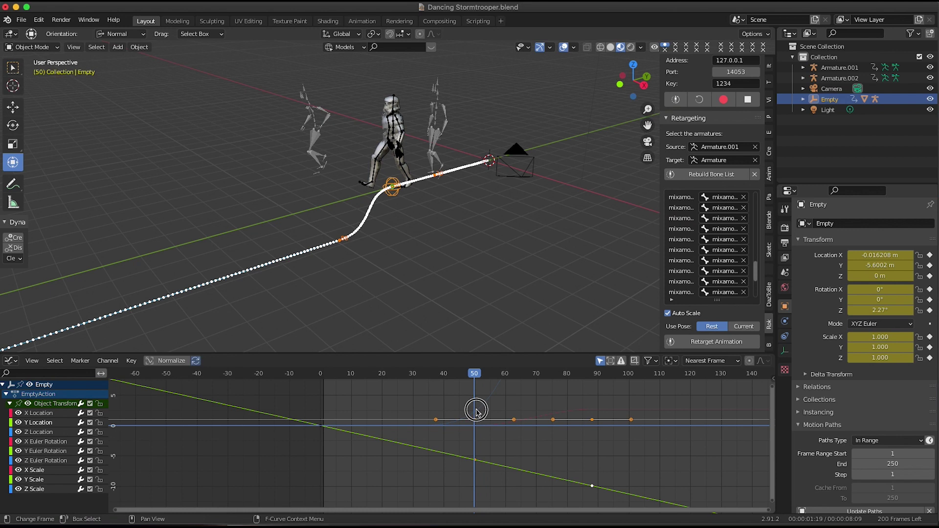
middle_drag(553, 245, 454, 247)
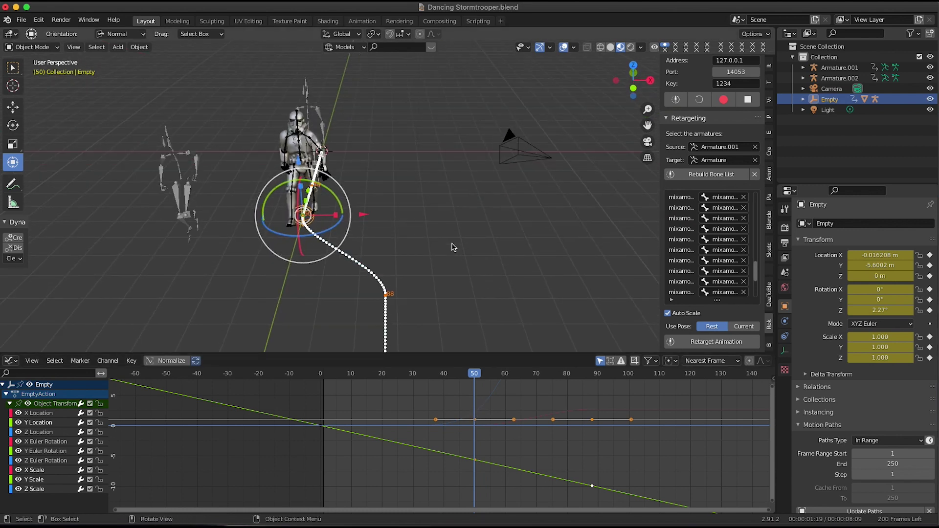
key(KP_7)
drag(332, 135, 341, 149)
drag(482, 374, 505, 377)
drag(352, 173, 274, 152)
drag(504, 377, 327, 405)
Scrub frames 1–88 to check the stormtrooper walking the curved path, then select Armature.002
middle_drag(416, 241, 460, 245)
drag(328, 382, 505, 422)
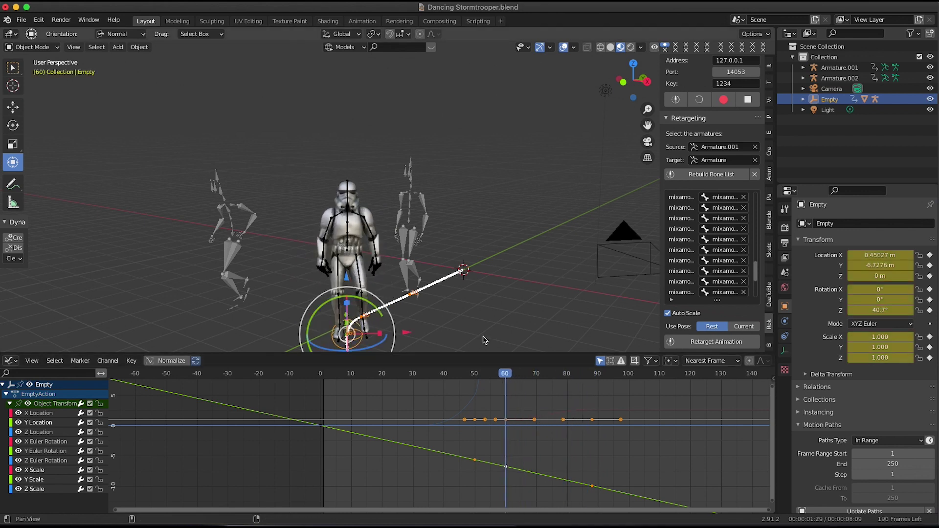
middle_drag(482, 336, 472, 274)
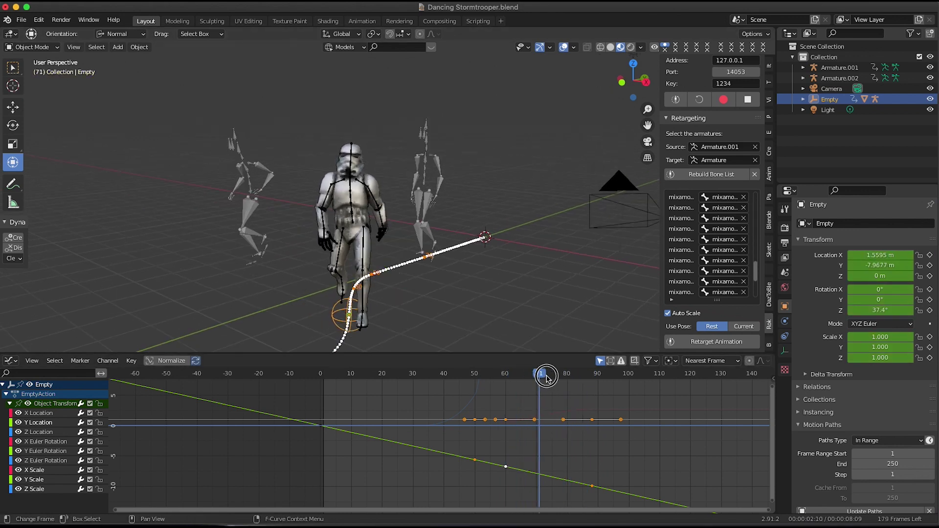
drag(547, 377, 521, 401)
drag(458, 402, 509, 410)
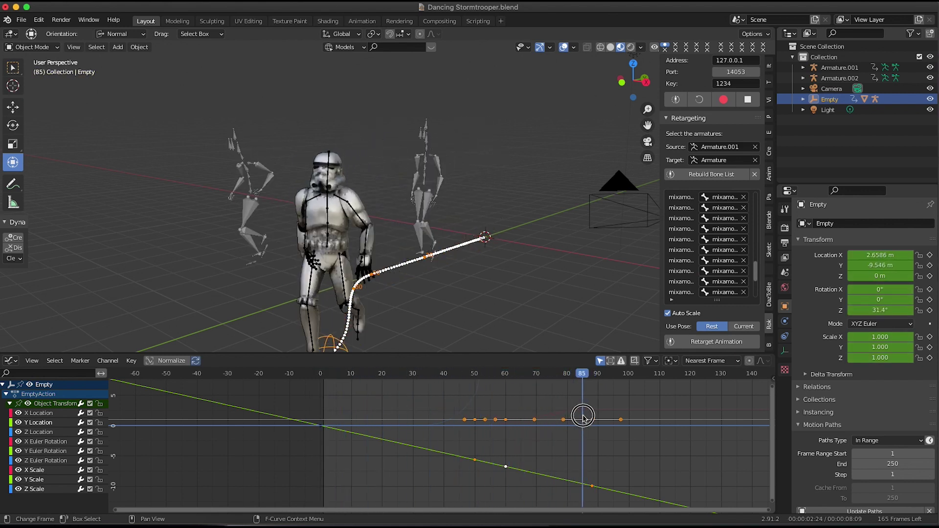
drag(583, 417, 480, 425)
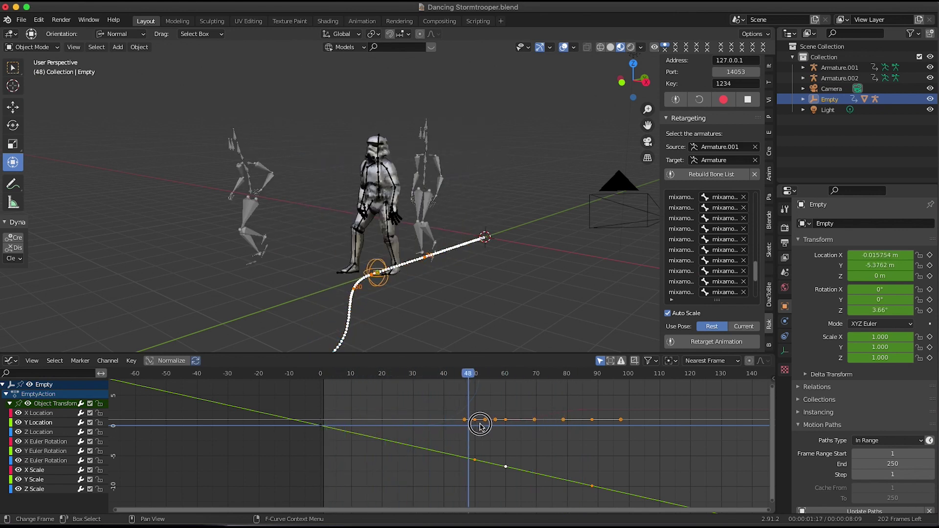
drag(547, 437, 591, 444)
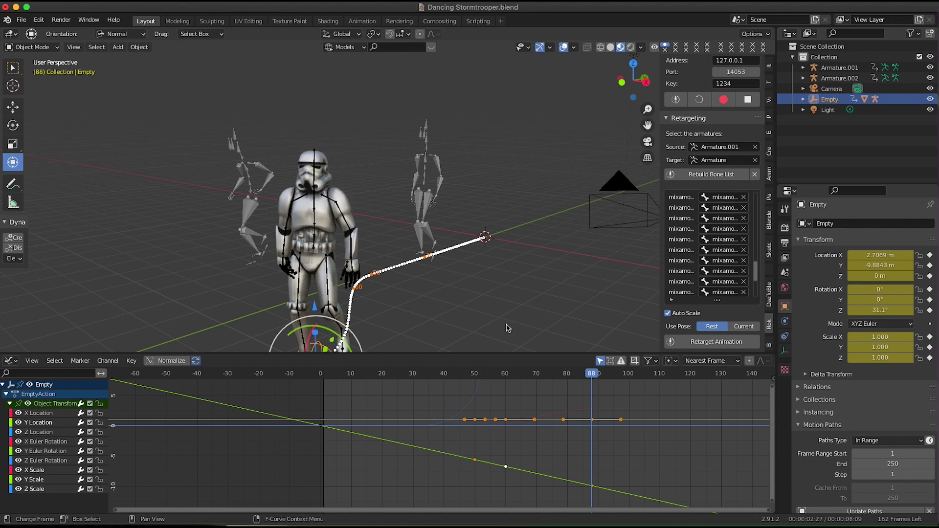
mouse_move(486, 283)
middle_down()
mouse_move(509, 269)
mouse_move(480, 276)
middle_up()
click(184, 163)
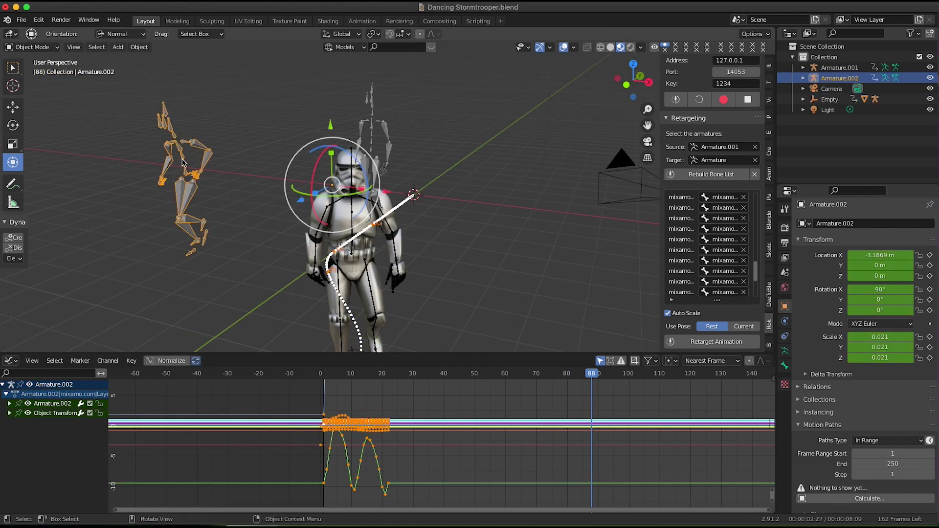
Switch the Graph Editor to the Action Editor, reselect Armature.002 and go to frame 0
click(10, 361)
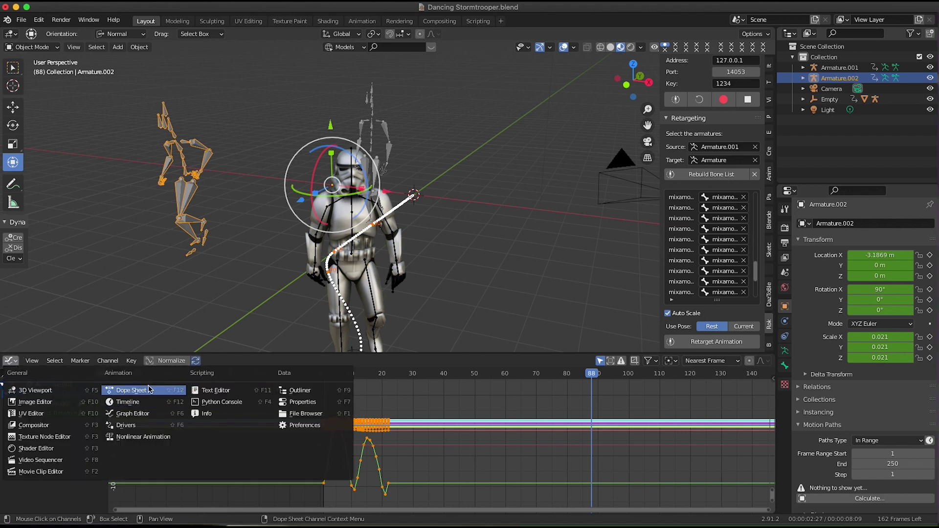
click(131, 390)
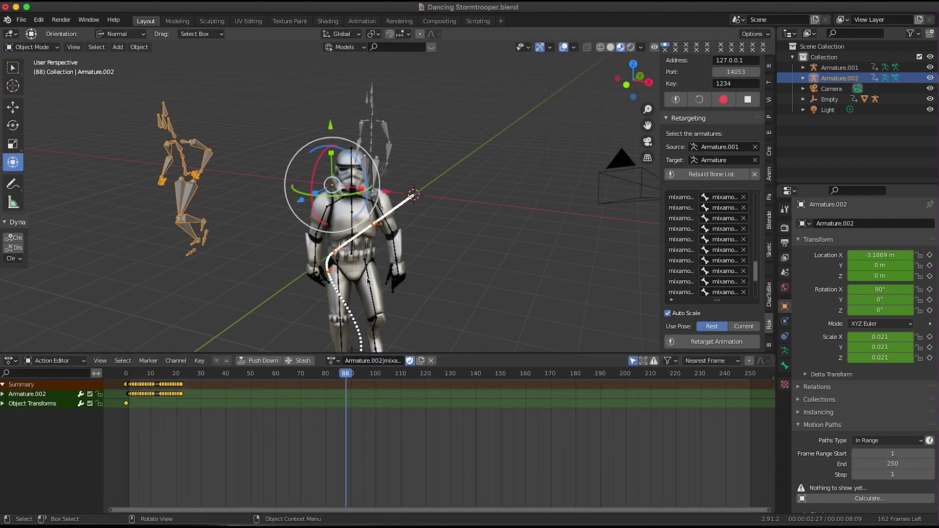
middle_drag(415, 292, 364, 317)
click(360, 311)
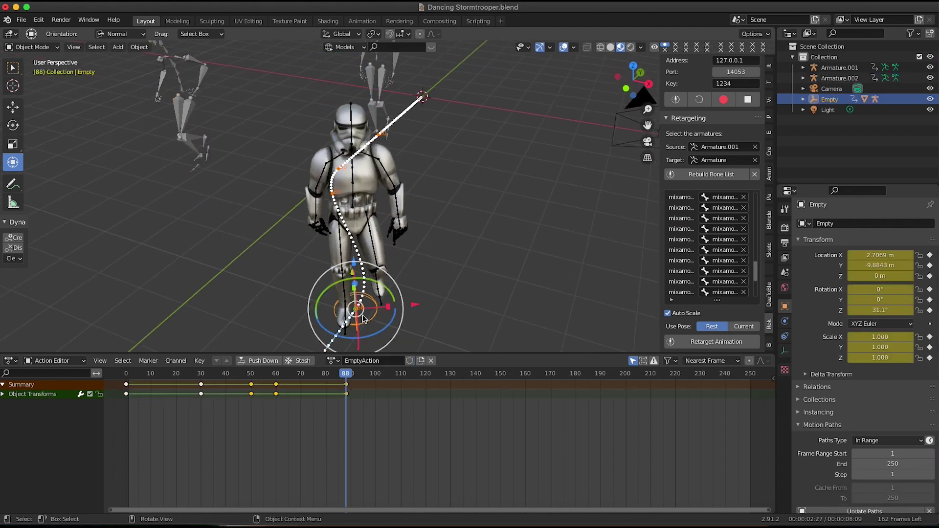
click(183, 113)
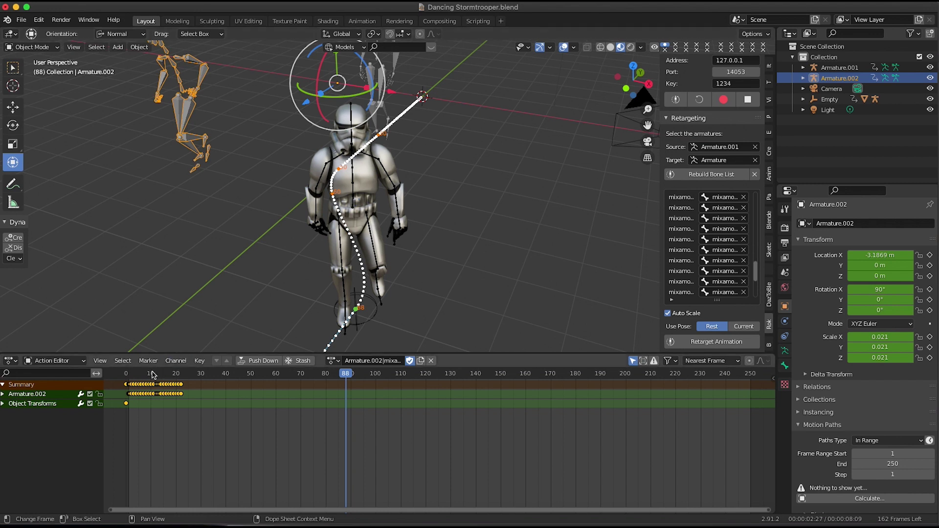
click(114, 378)
Insert a Location, Rotation & Scale key on Armature.002
shift+middle_drag(360, 154, 381, 218)
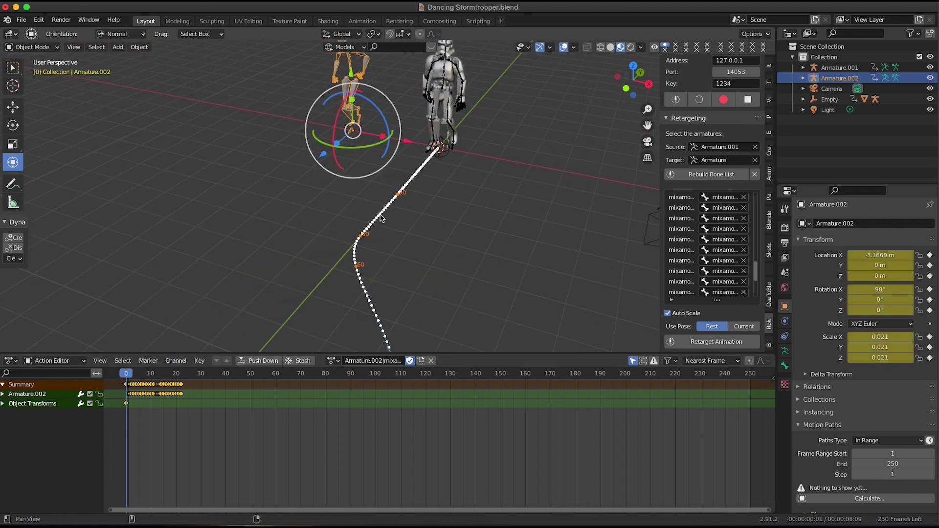
key(i)
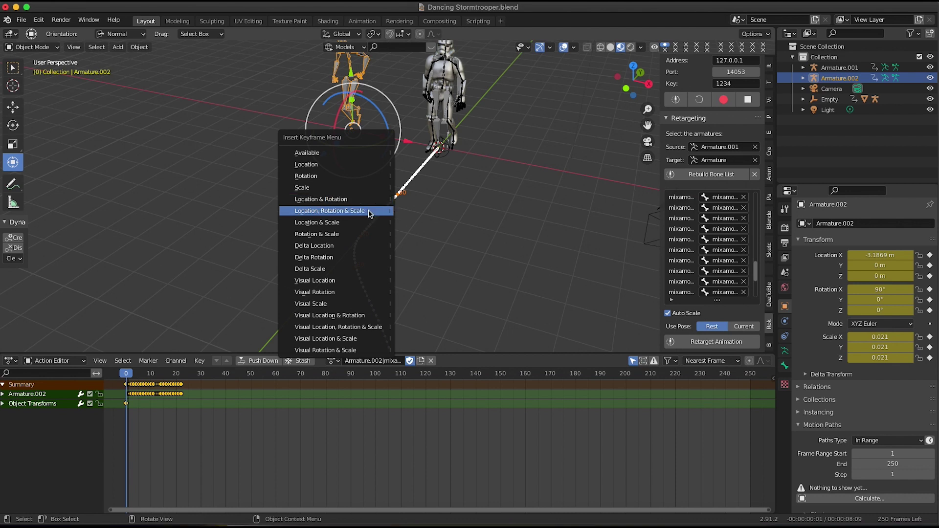
click(369, 211)
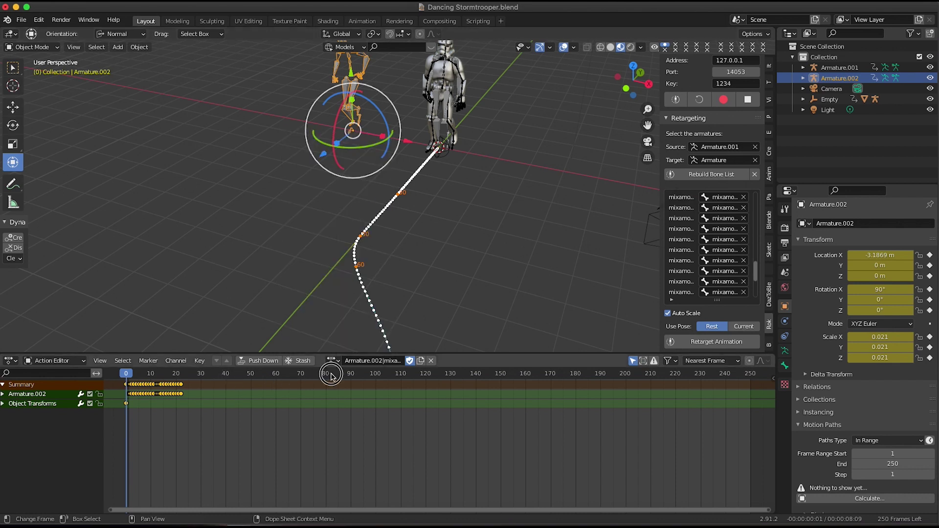
Slide Armature.002's action keyframes so they start at frame 88, viewed from top
drag(331, 376, 346, 374)
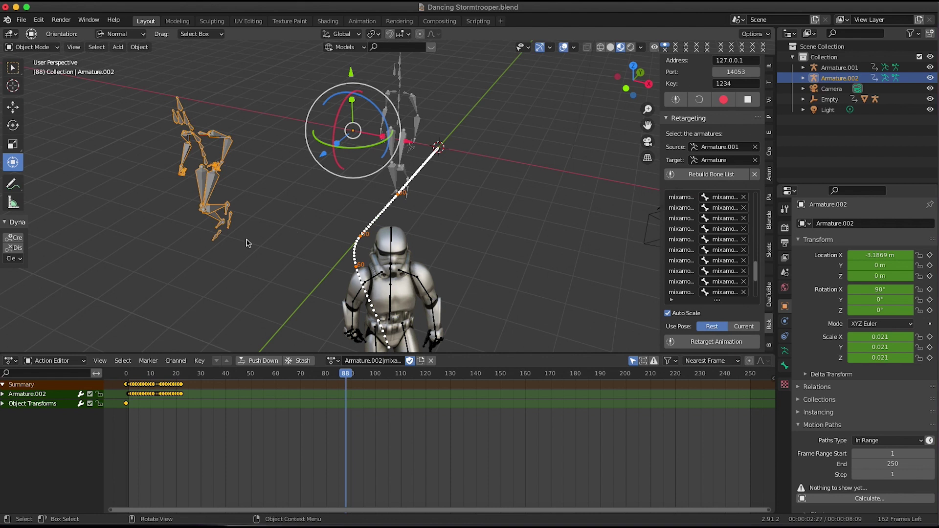
key(g)
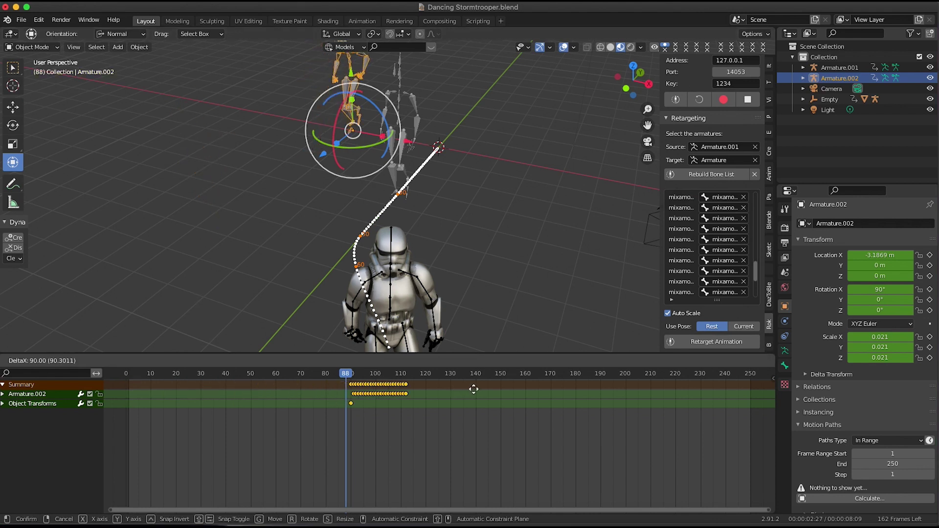
click(470, 390)
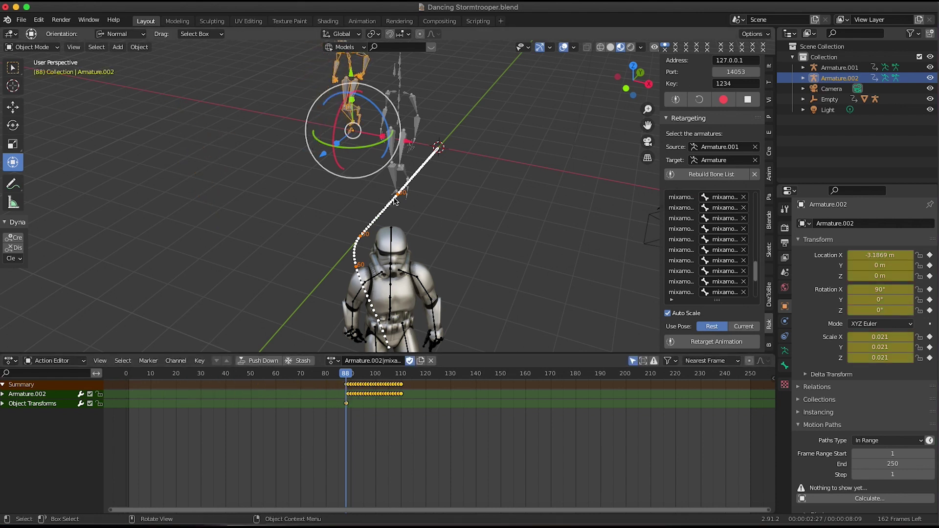
key(KP_7)
scroll(396, 175, down, 5)
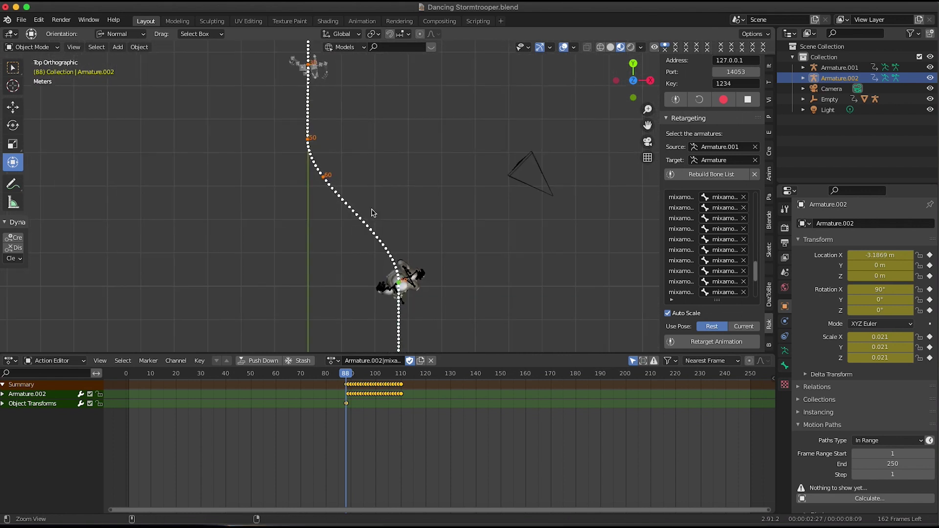
Move Armature.002 to the end of the walk path and turn it to 29.2° on Z
key(g)
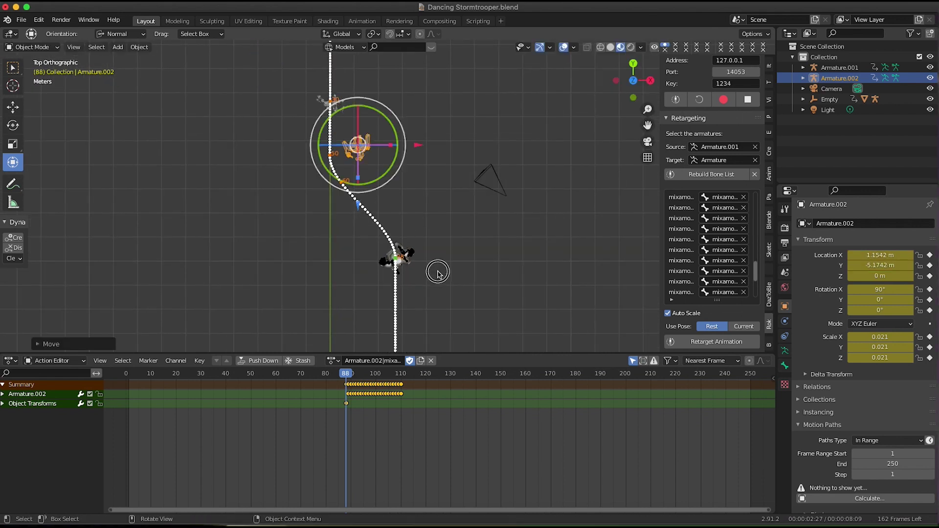
key(r)
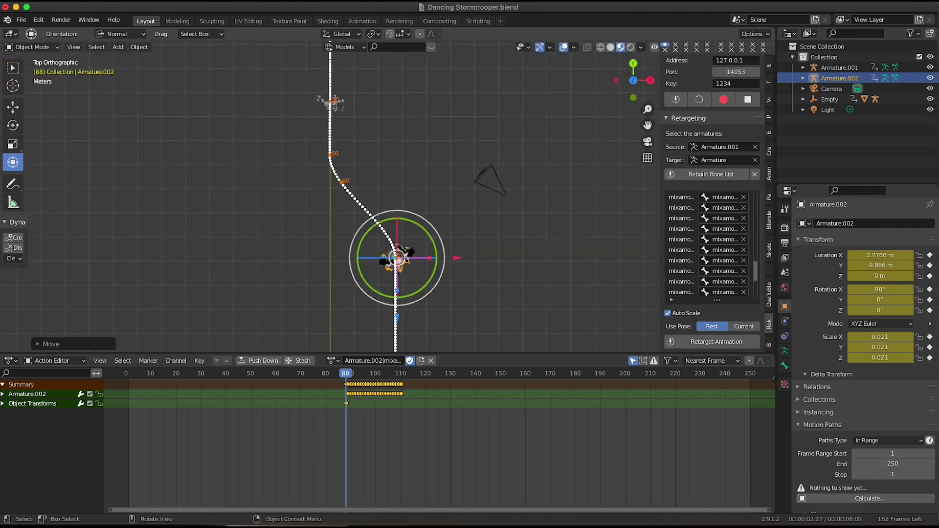
click(471, 263)
key(g)
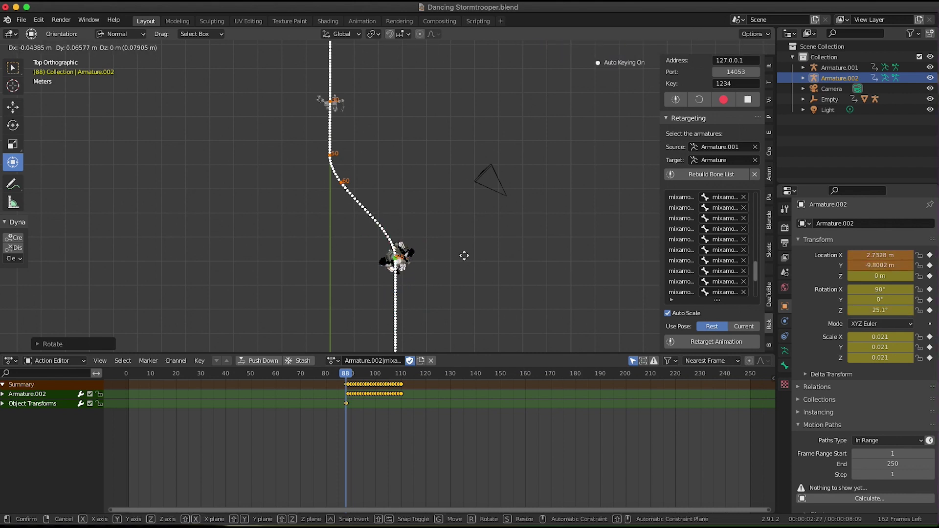
click(464, 255)
middle_drag(460, 265, 453, 238)
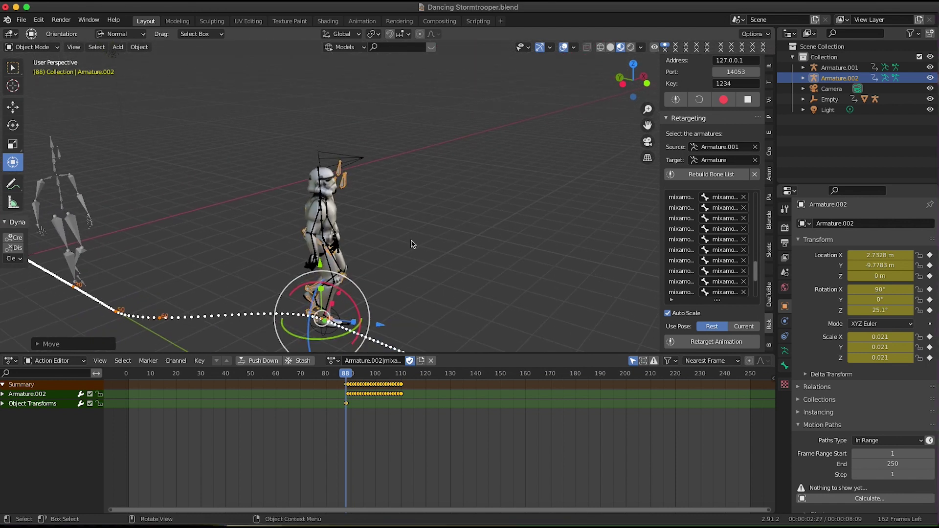
middle_drag(411, 247, 504, 228)
drag(472, 342, 477, 344)
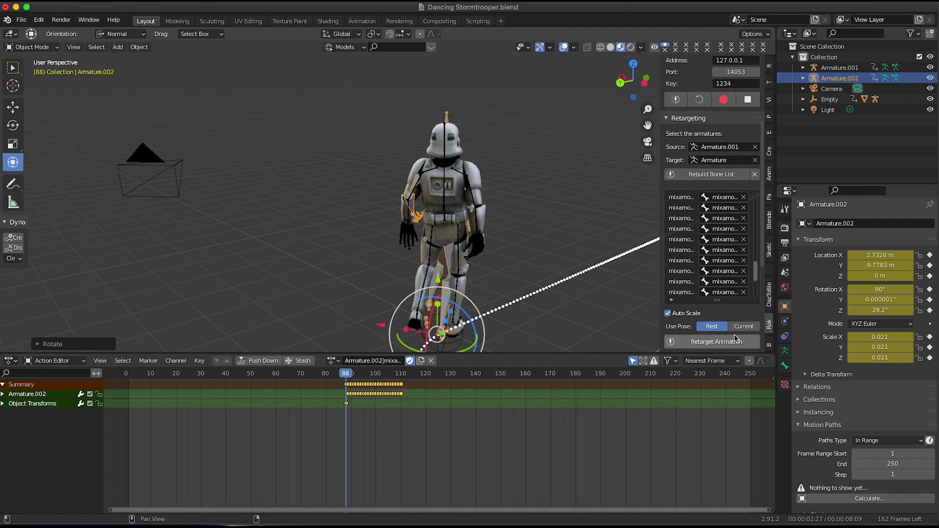
click(785, 350)
Nudge the stormtrooper rig slightly and slide it along its local vertical axis
middle_drag(519, 271, 487, 268)
key(g)
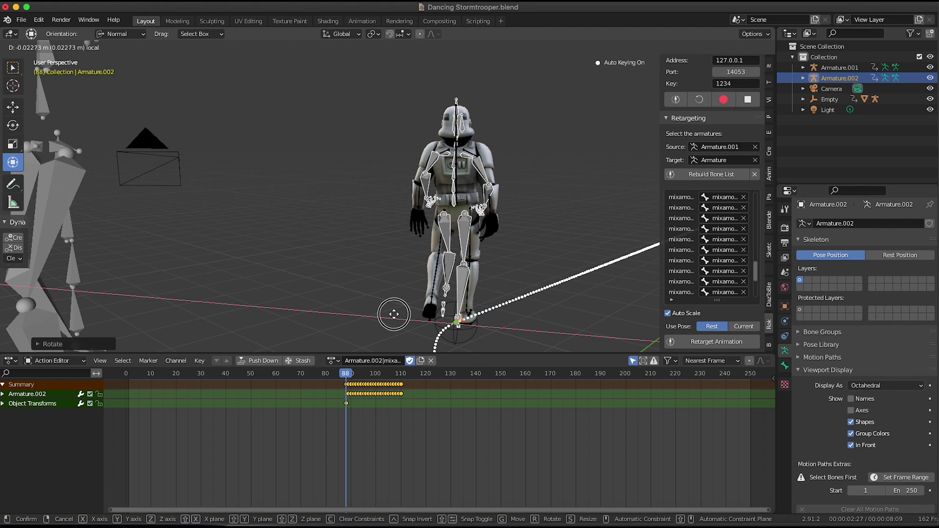
click(398, 314)
middle_drag(398, 315, 552, 292)
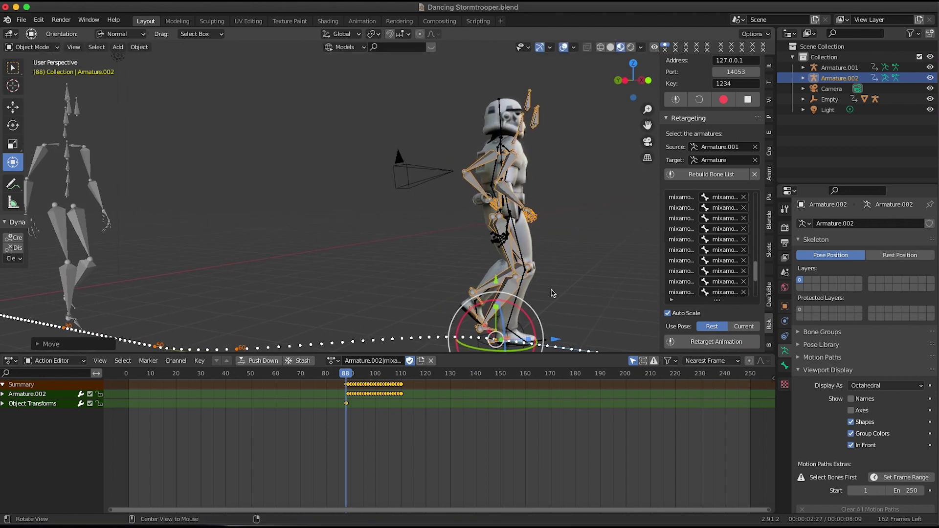
drag(557, 339, 567, 336)
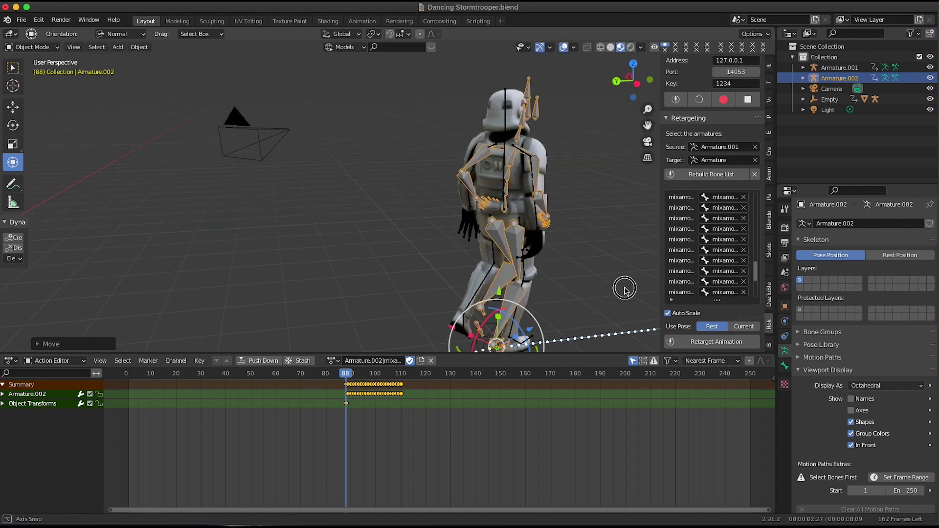
middle_drag(625, 288, 427, 254)
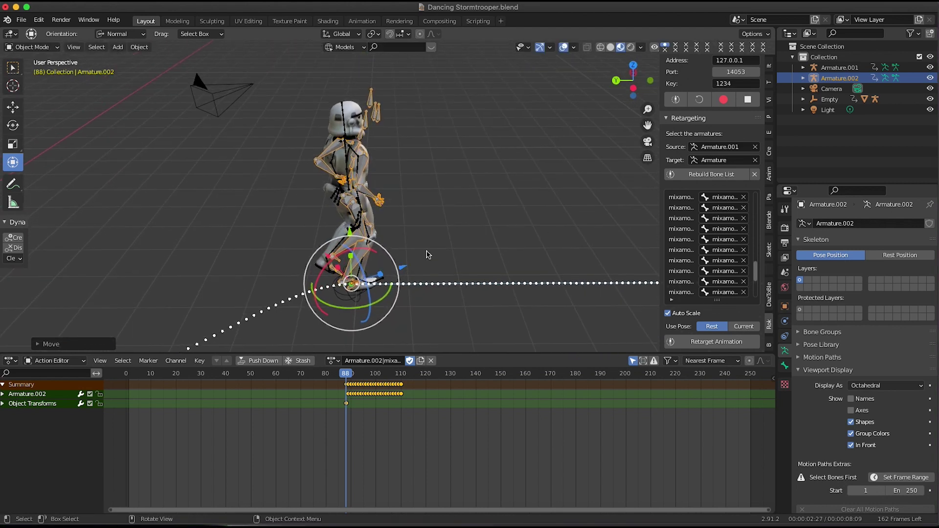
Key Armature.002's location, rotation and scale at frame 88 and play the run forward
key(i)
click(428, 254)
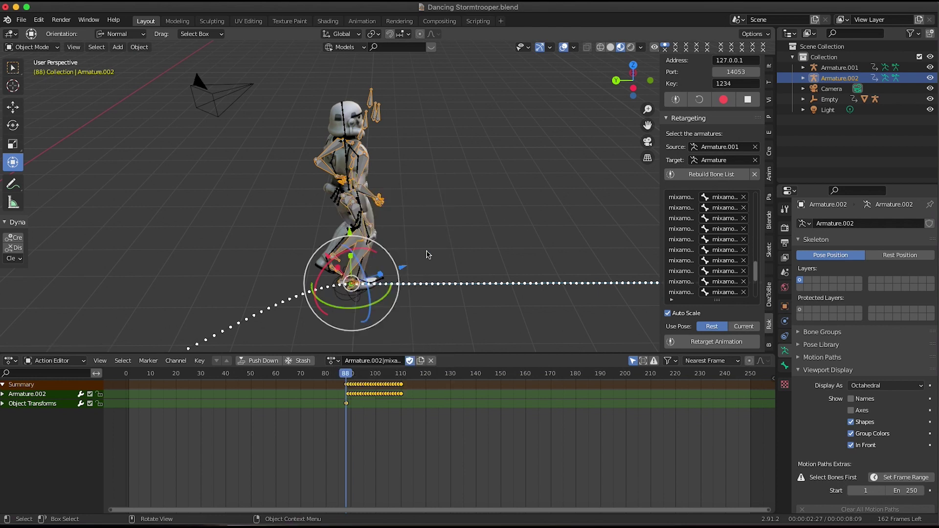
drag(350, 376, 399, 378)
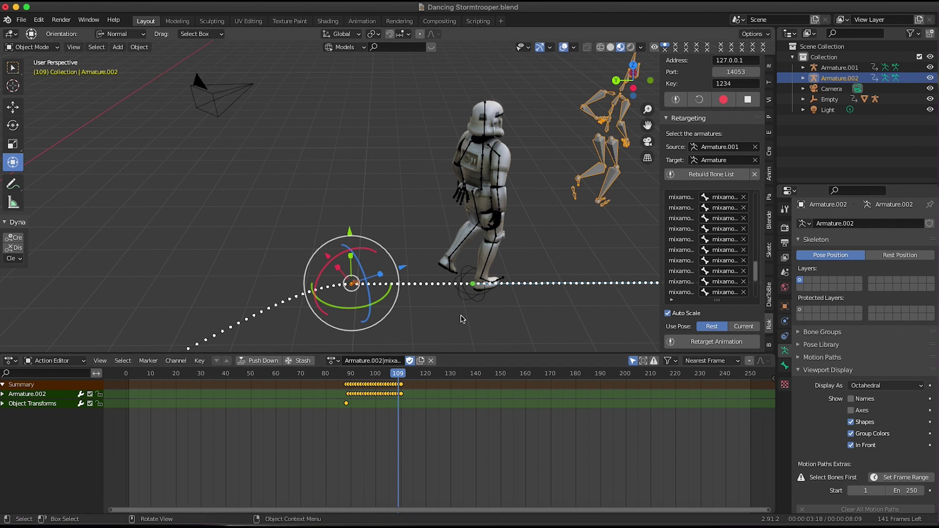
click(464, 282)
From top view, move the Empty further along and turn it, auto-keying it at frame 110
key(KP_7)
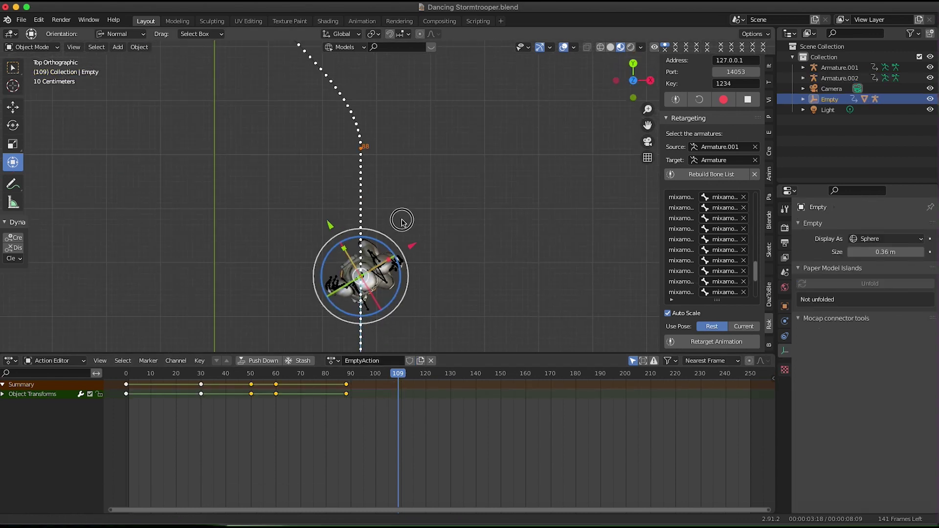
key(KP_Decimal)
shift+middle_drag(445, 256, 390, 250)
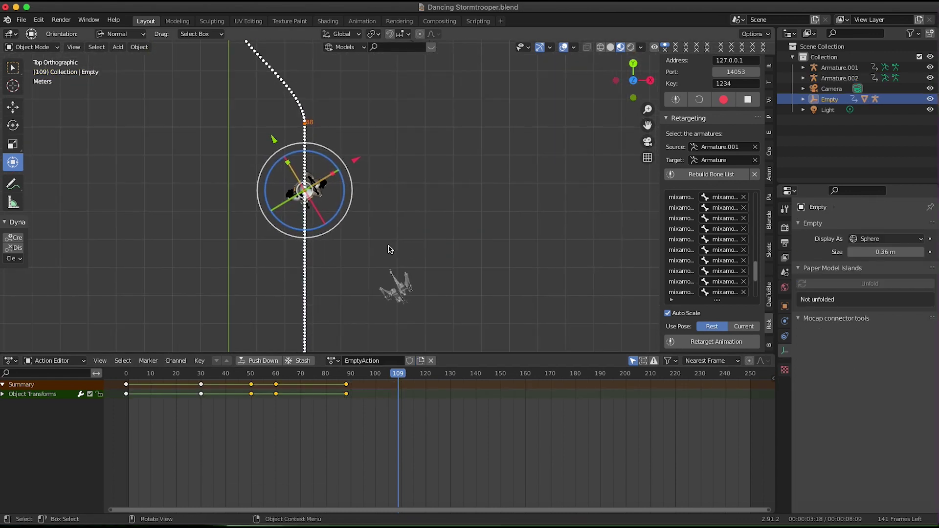
key(g)
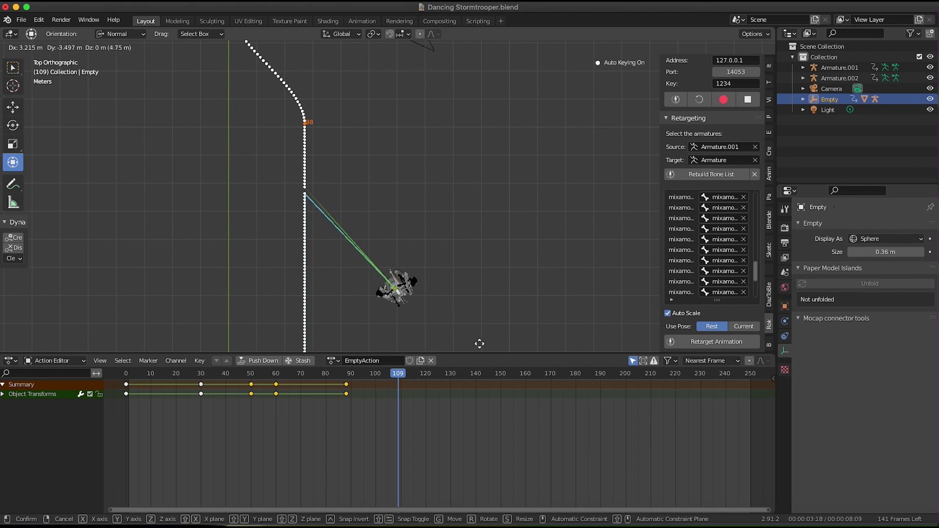
click(479, 344)
key(r)
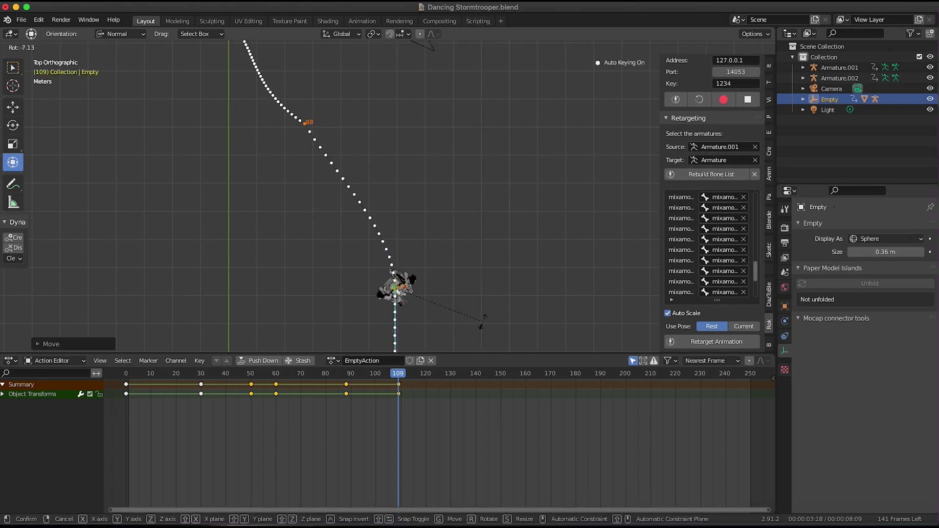
click(483, 323)
drag(397, 374, 341, 381)
middle_drag(398, 257, 426, 220)
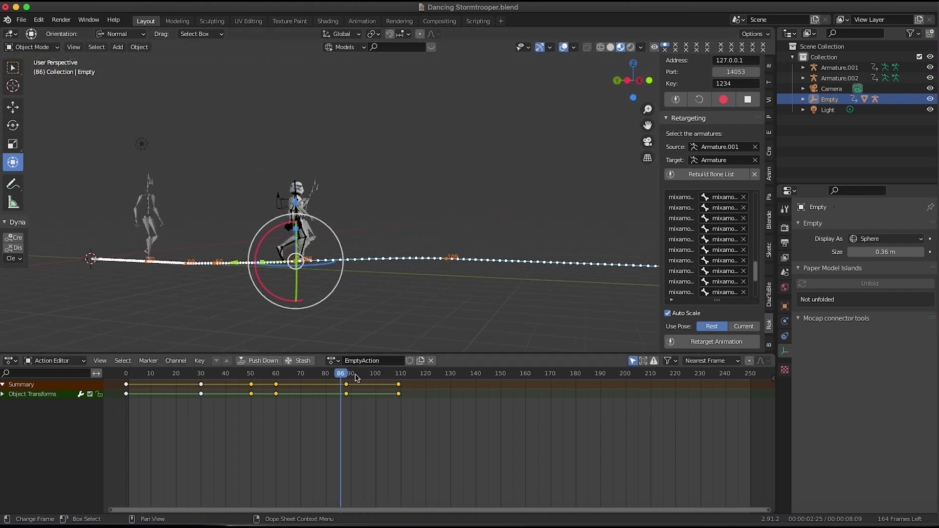
drag(350, 375, 346, 398)
At frame 109, trackball-rotate the Empty so its path curves smoothly into the run
middle_drag(372, 235, 431, 211)
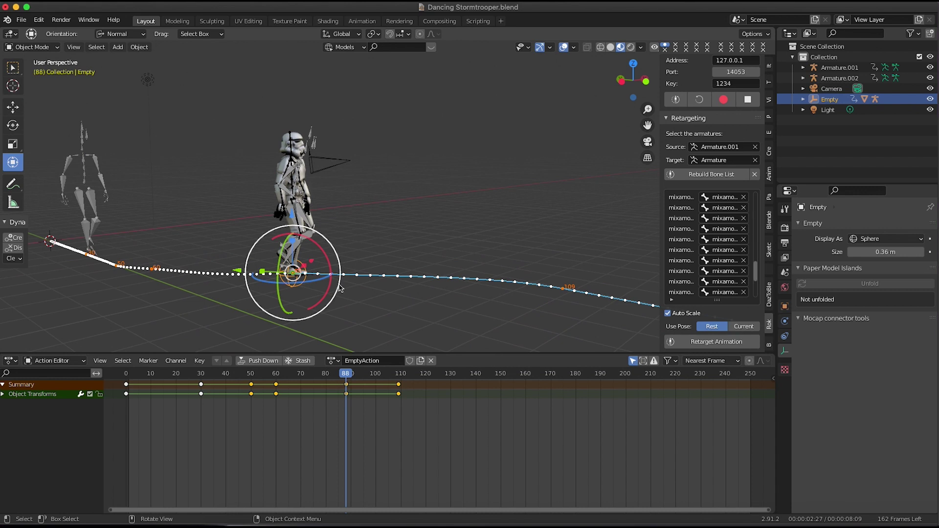
mouse_move(357, 376)
mouse_down()
mouse_move(403, 378)
mouse_move(336, 382)
mouse_move(397, 382)
mouse_move(347, 385)
mouse_up()
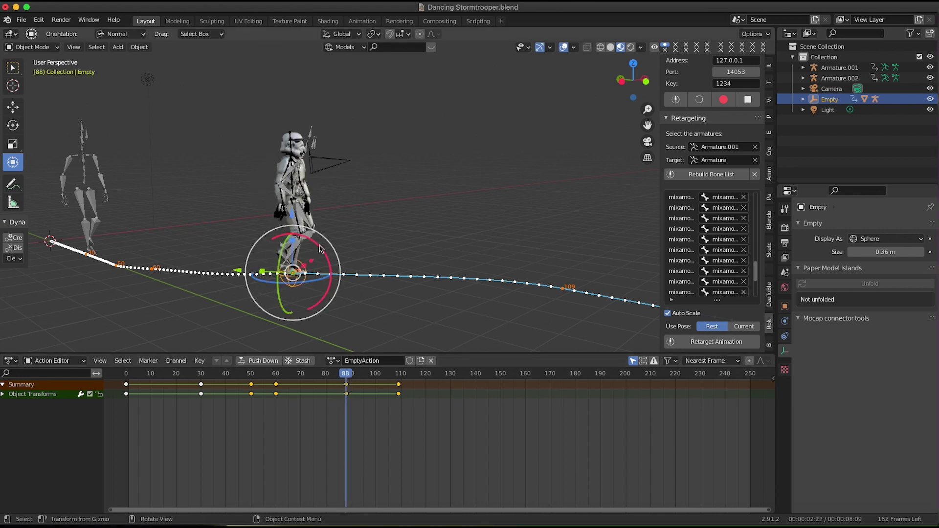
middle_drag(376, 245, 352, 255)
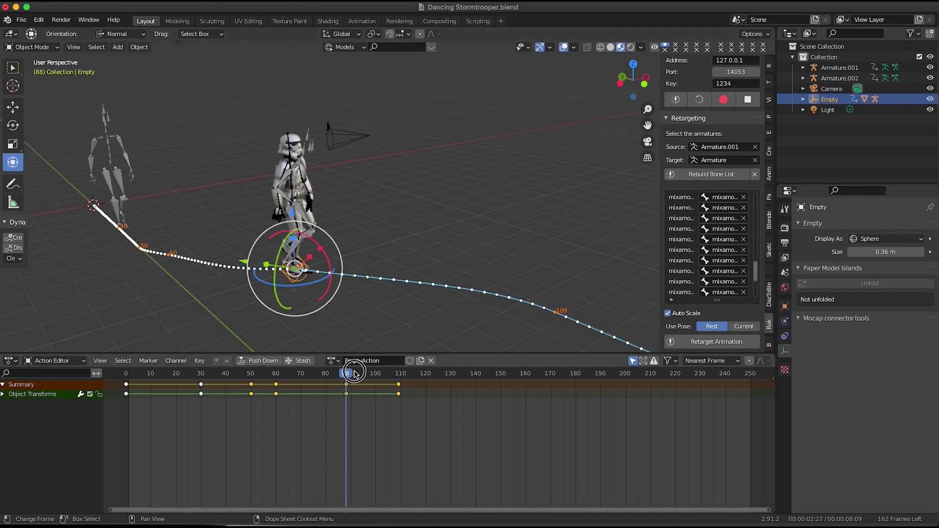
drag(346, 373, 312, 377)
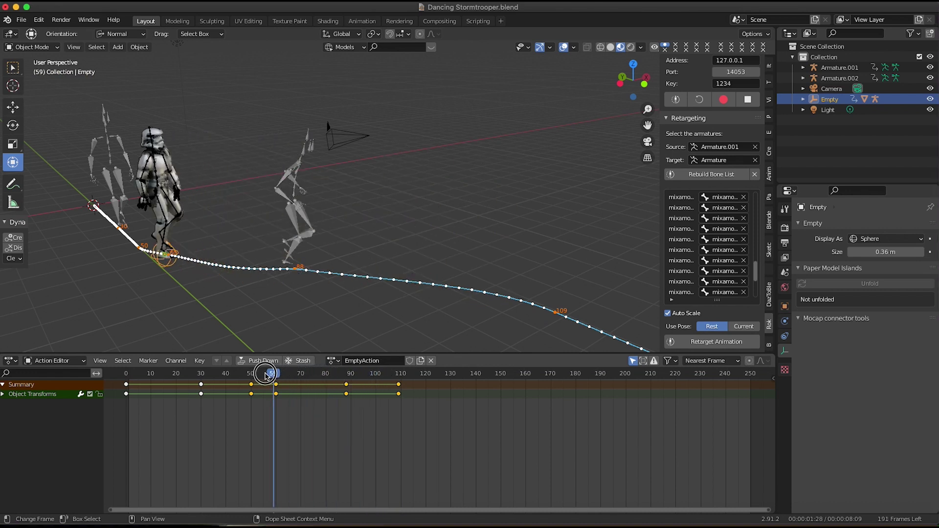
drag(267, 376, 398, 373)
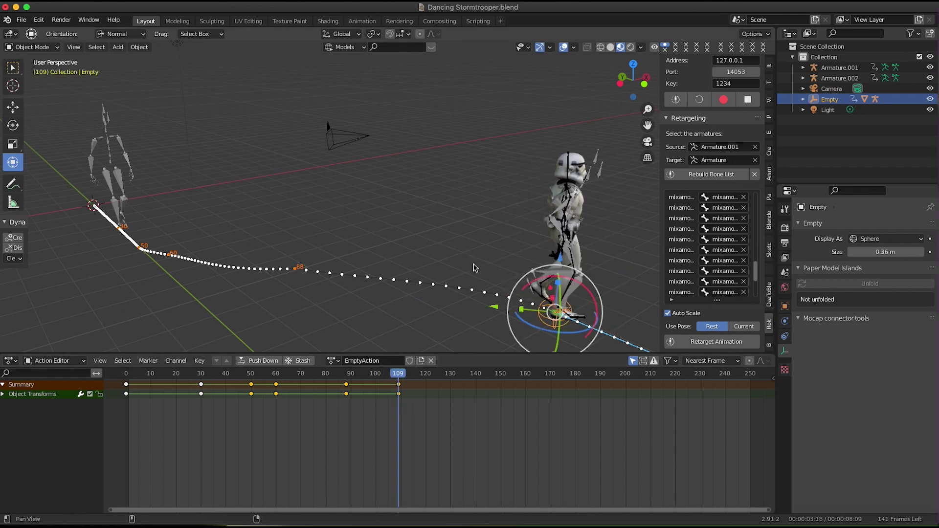
middle_drag(473, 268, 513, 273)
drag(523, 285, 519, 284)
middle_drag(519, 283, 433, 264)
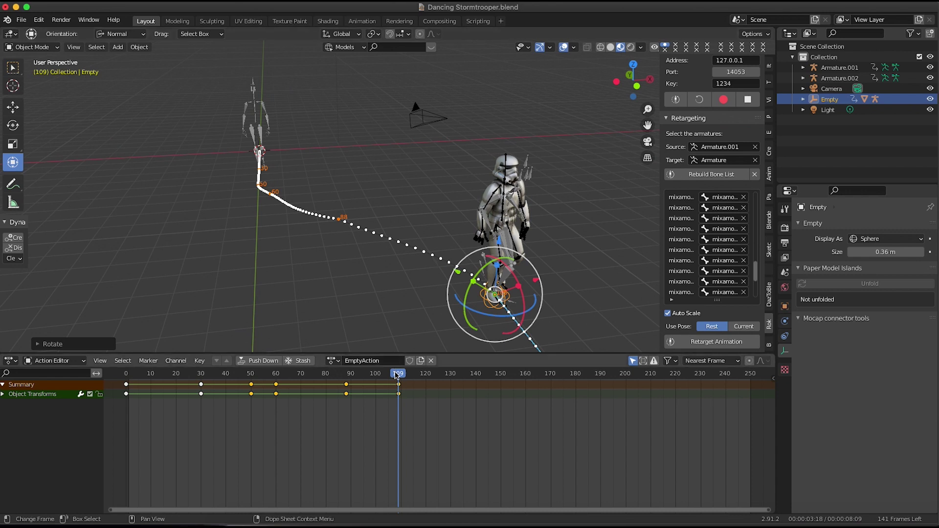
Scrub back through the walk to review the curved path, stopping at frame 78
drag(398, 374, 218, 376)
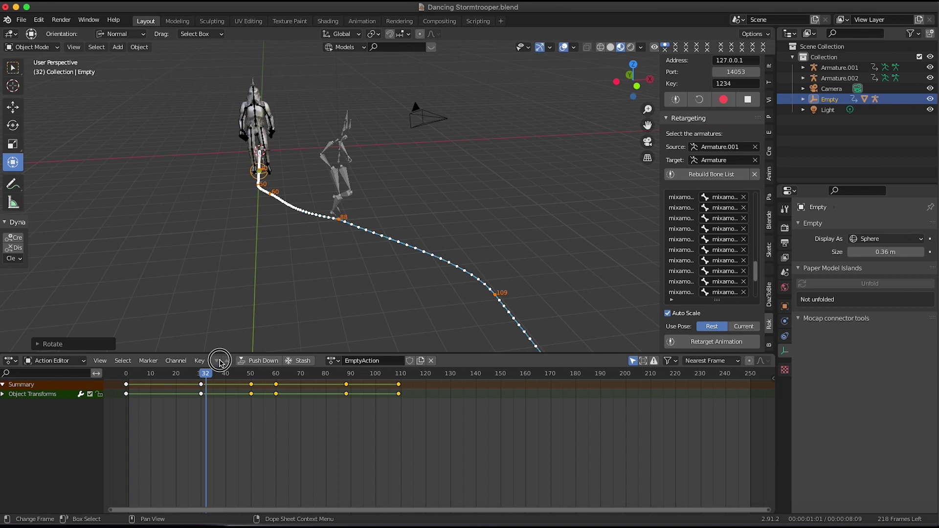
drag(303, 363, 240, 367)
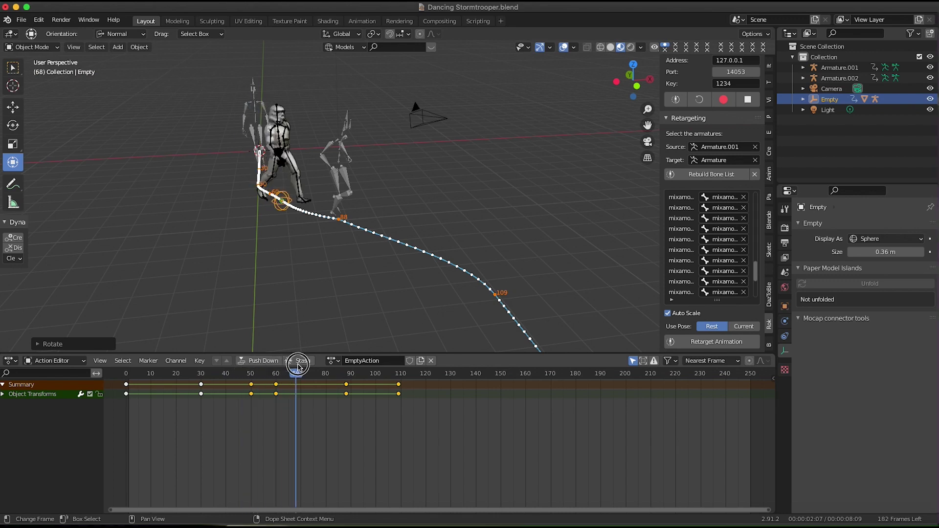
drag(299, 367, 320, 363)
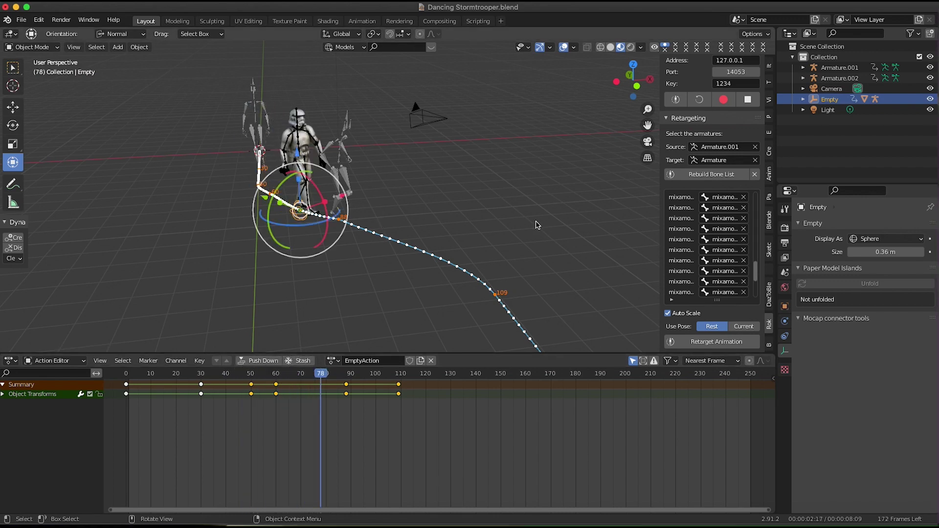